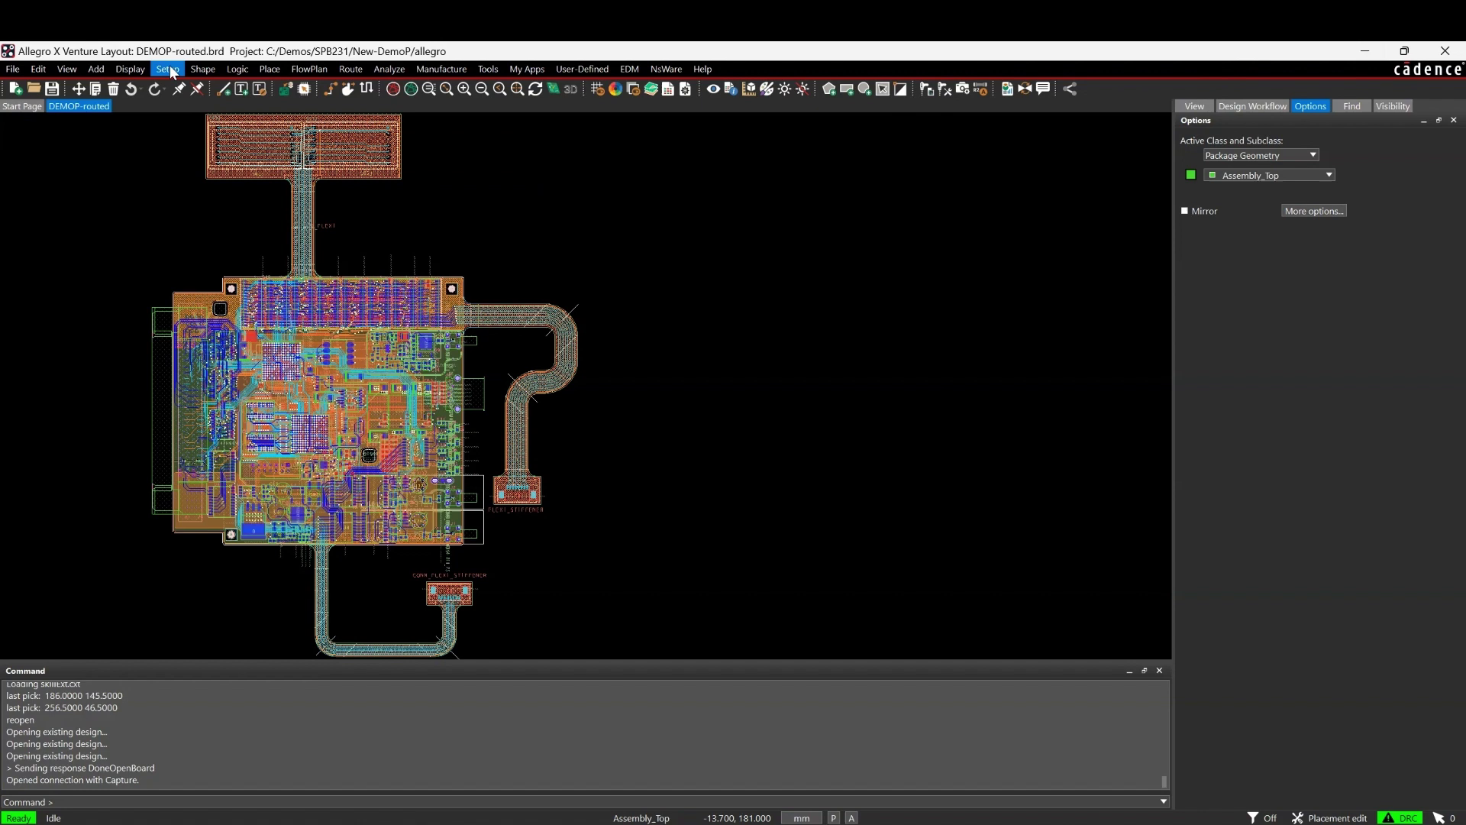
# Open the board in 3DX Canvas and jump to bottom-side capacitor C89 from the component list.
pyautogui.click(67, 69)
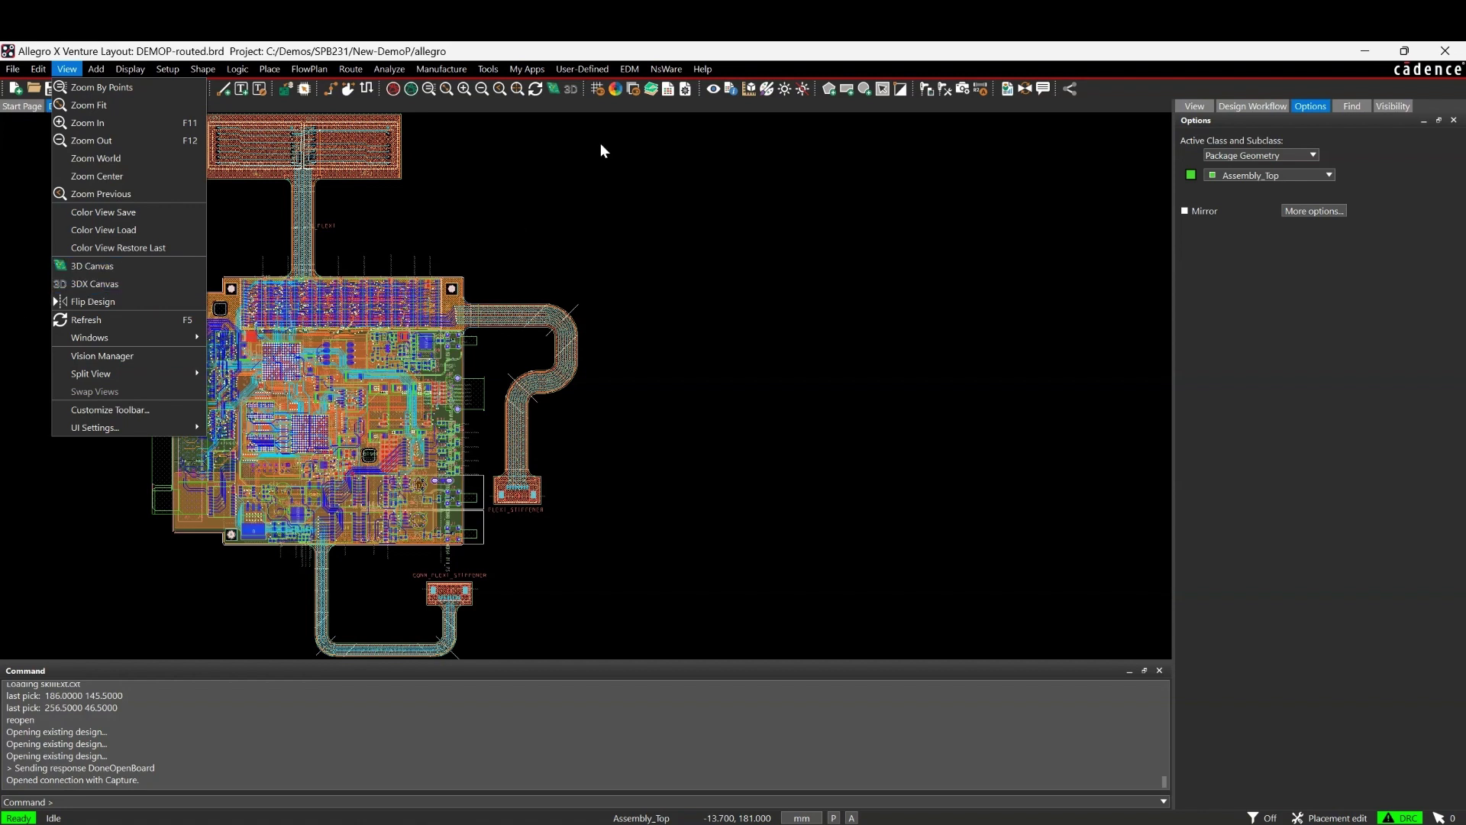
pyautogui.click(561, 99)
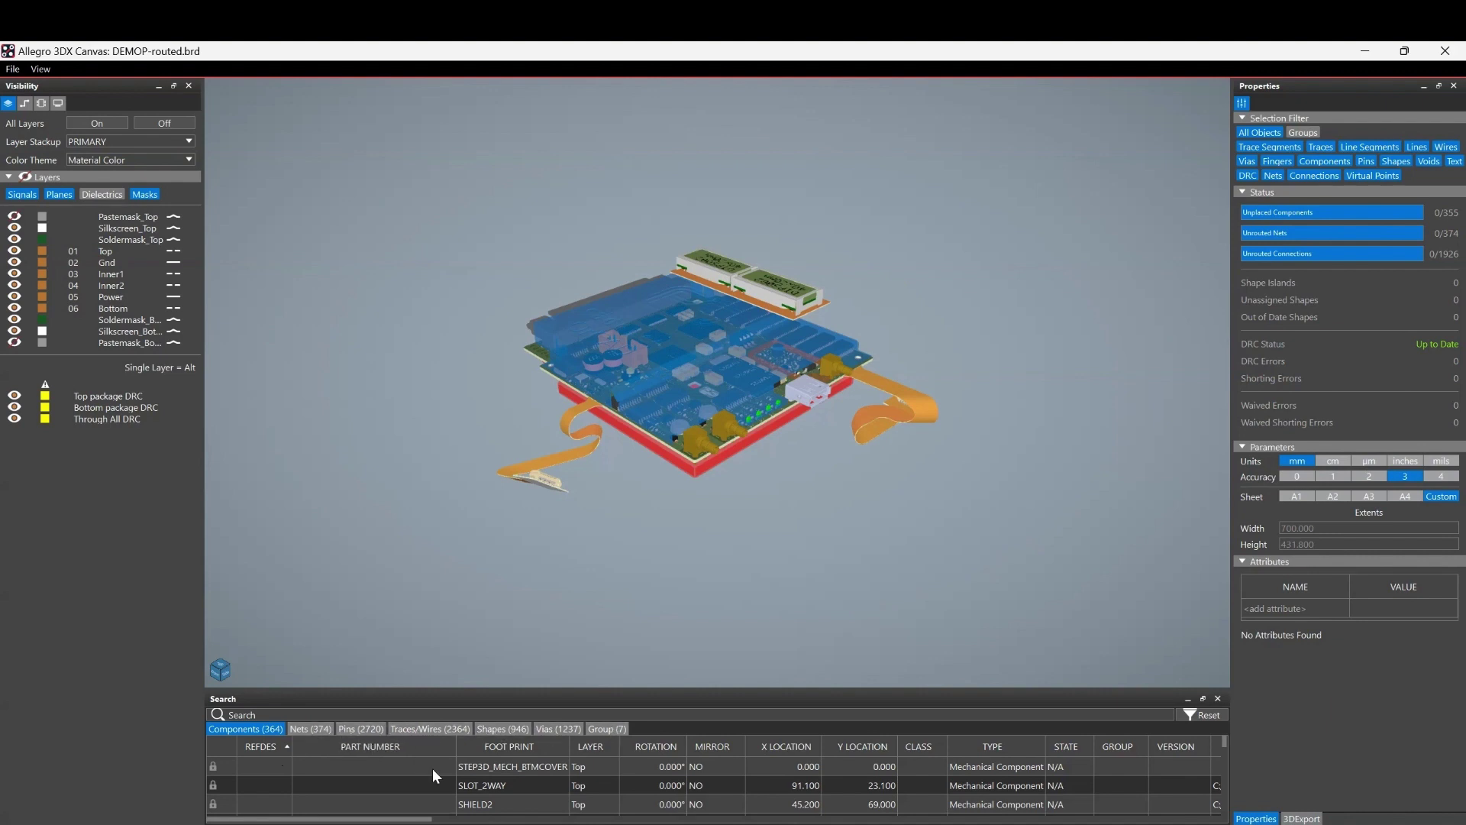
pyautogui.scroll(-1, 489, 783)
pyautogui.scroll(-6, 629, 776)
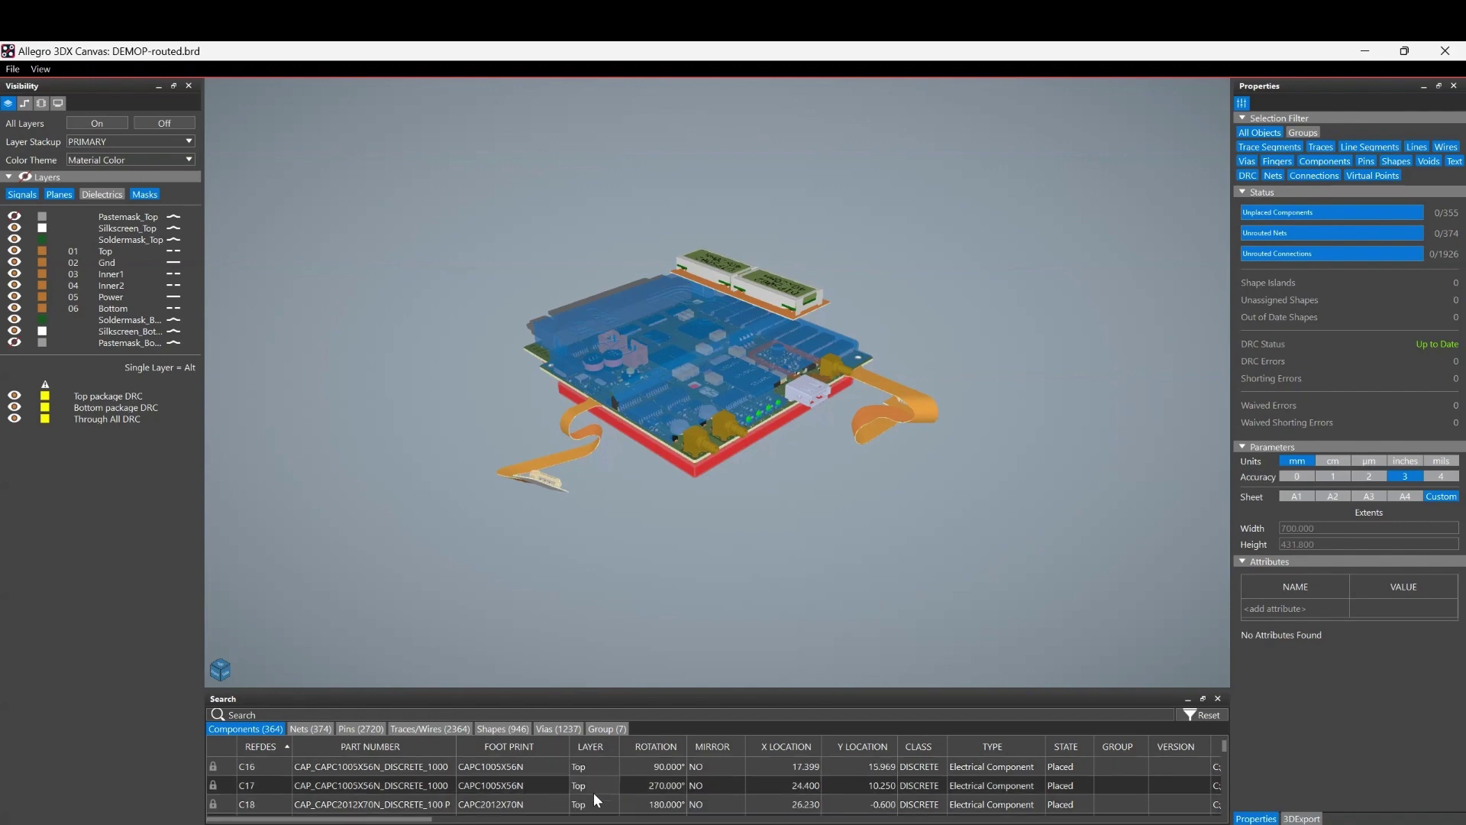
pyautogui.scroll(-10, 605, 790)
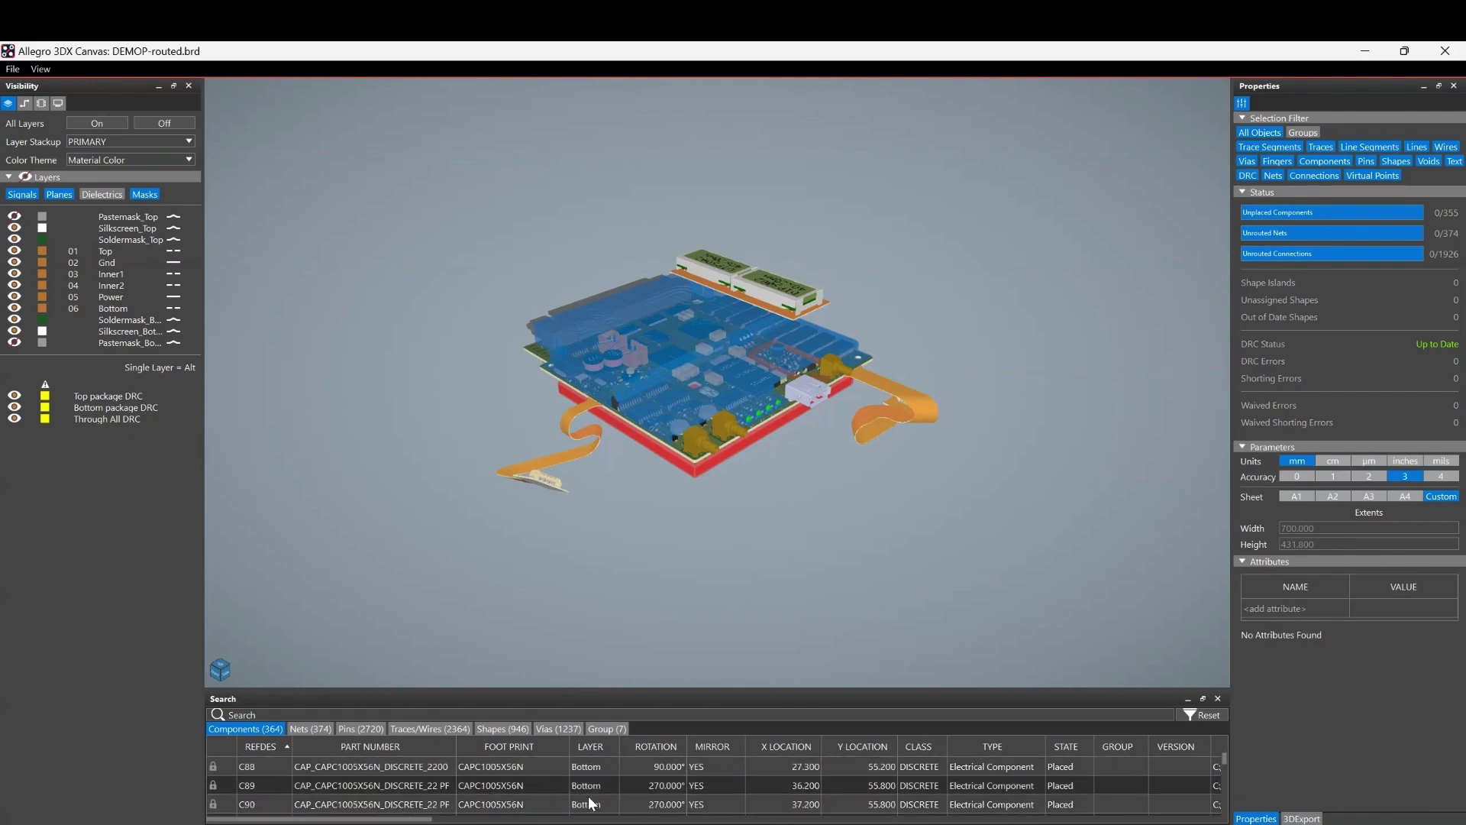
pyautogui.click(595, 787)
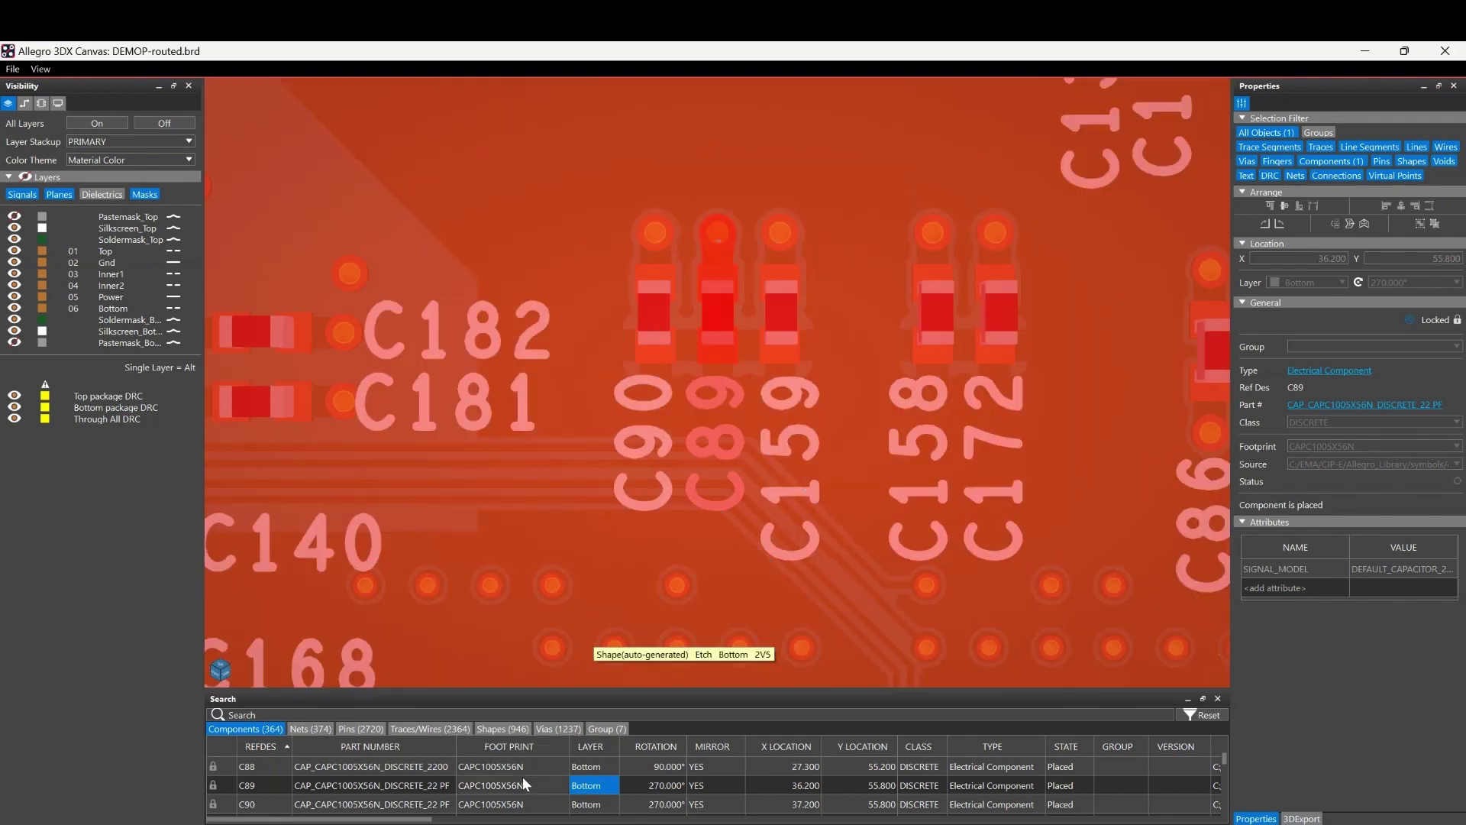
# Zoom back out from C89 and deselect it to see the whole board.
pyautogui.scroll(-2, 584, 787)
pyautogui.scroll(-10, 569, 457)
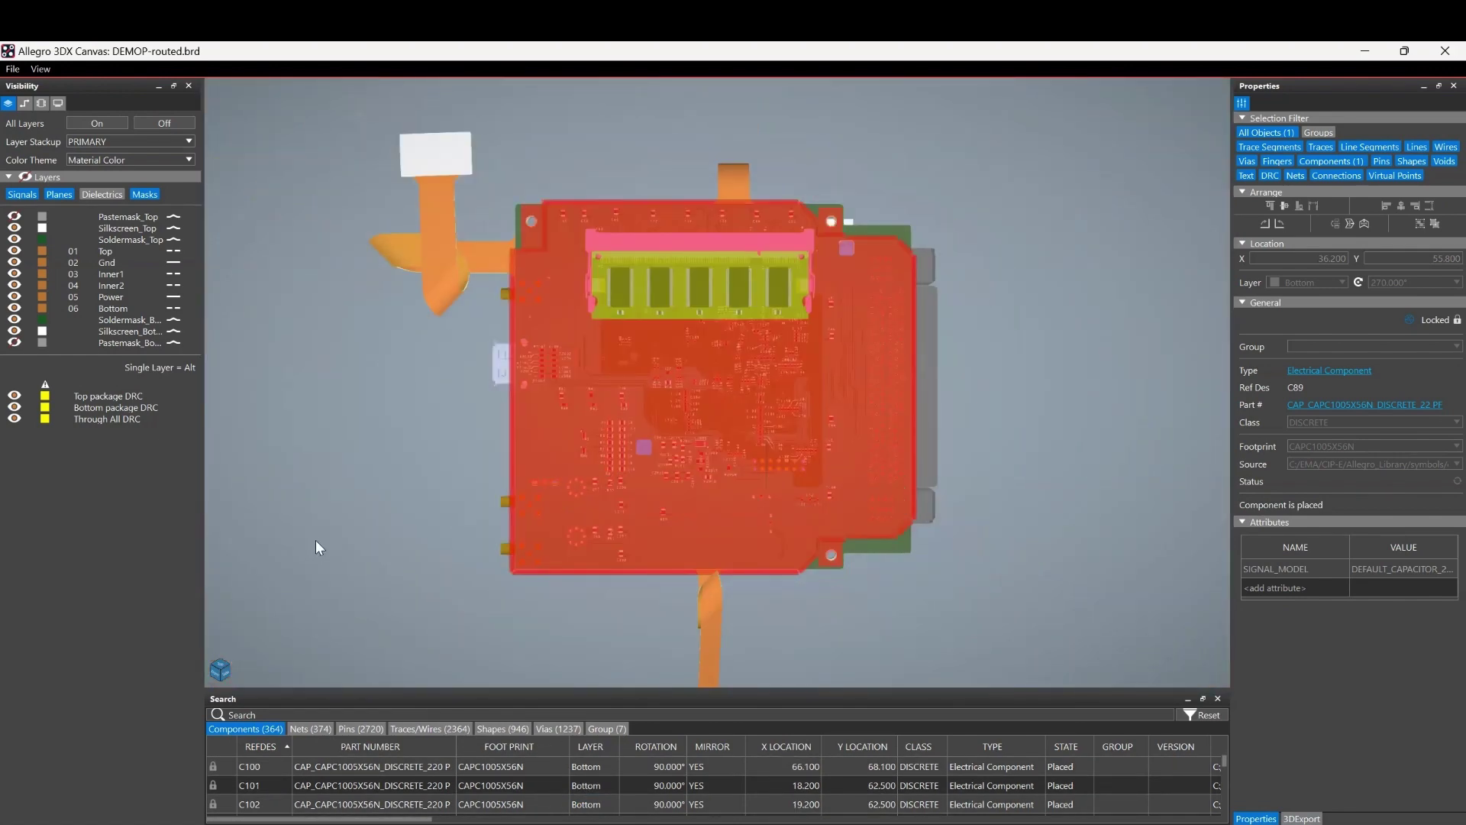
pyautogui.click(334, 522)
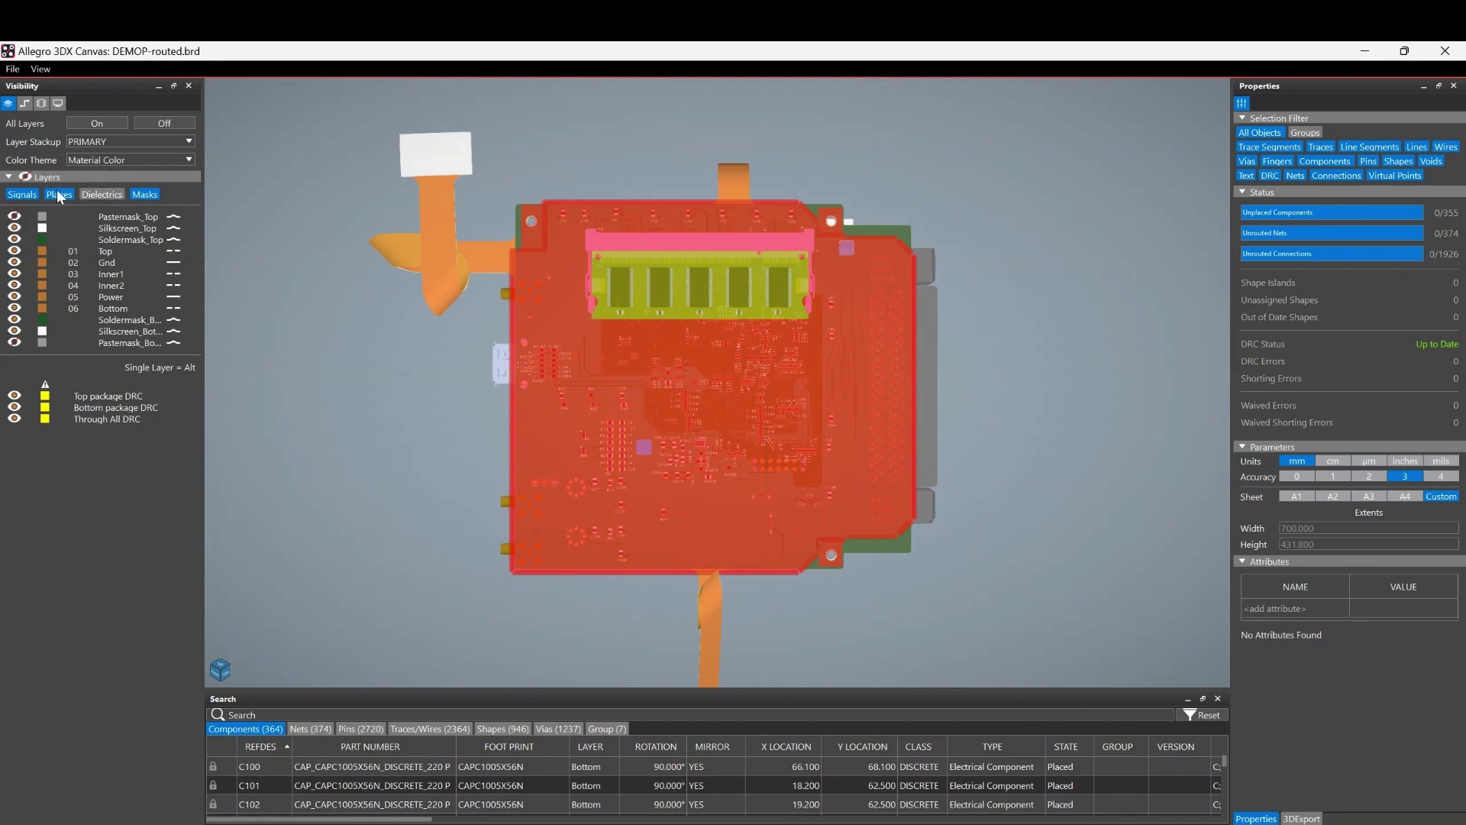
# Select and zoom to the Dp1 differential pair under Diffpairs in Visibility.
pyautogui.click(25, 104)
pyautogui.click(10, 117)
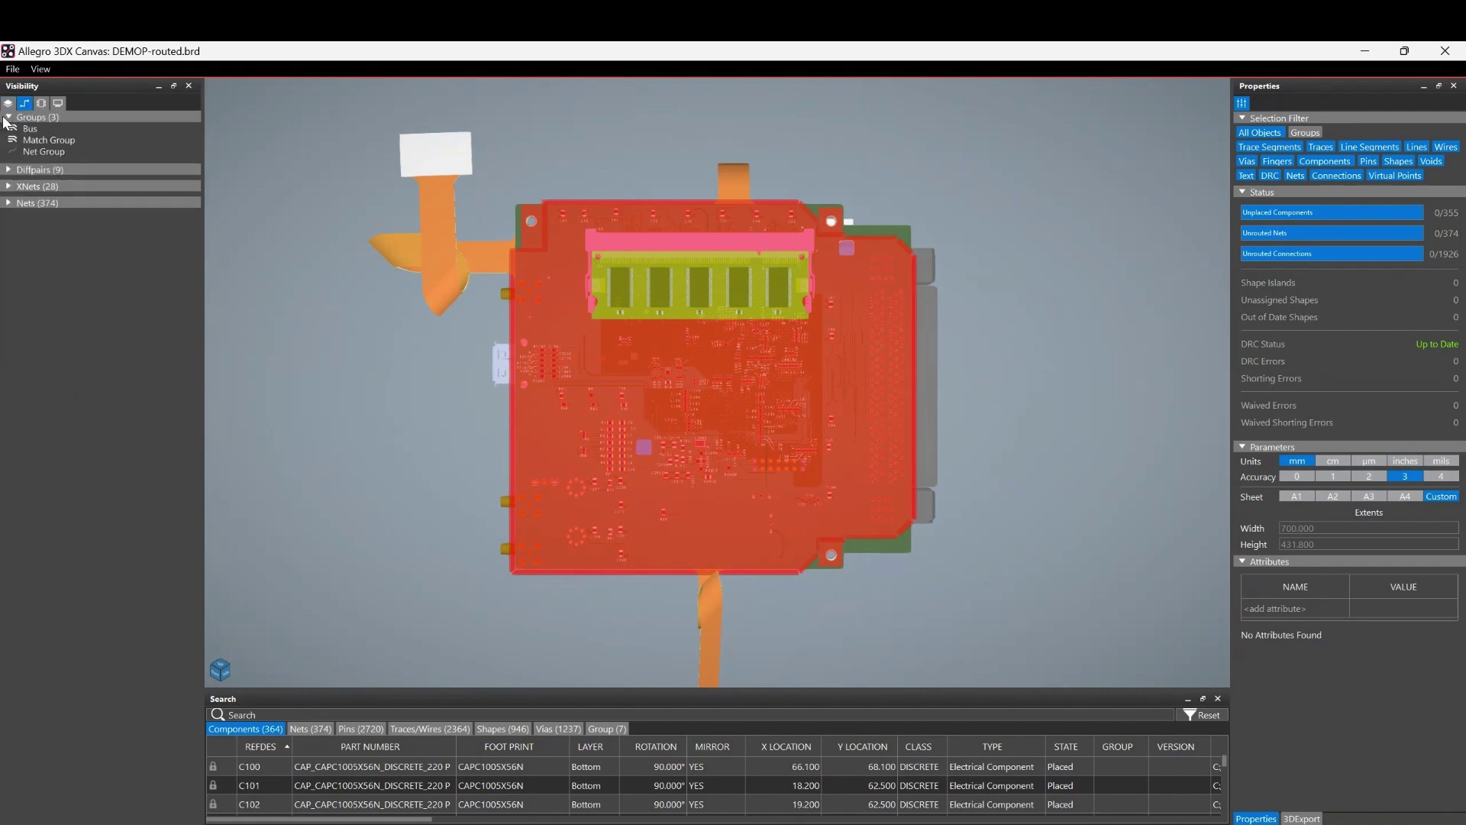
pyautogui.click(9, 170)
pyautogui.click(29, 205)
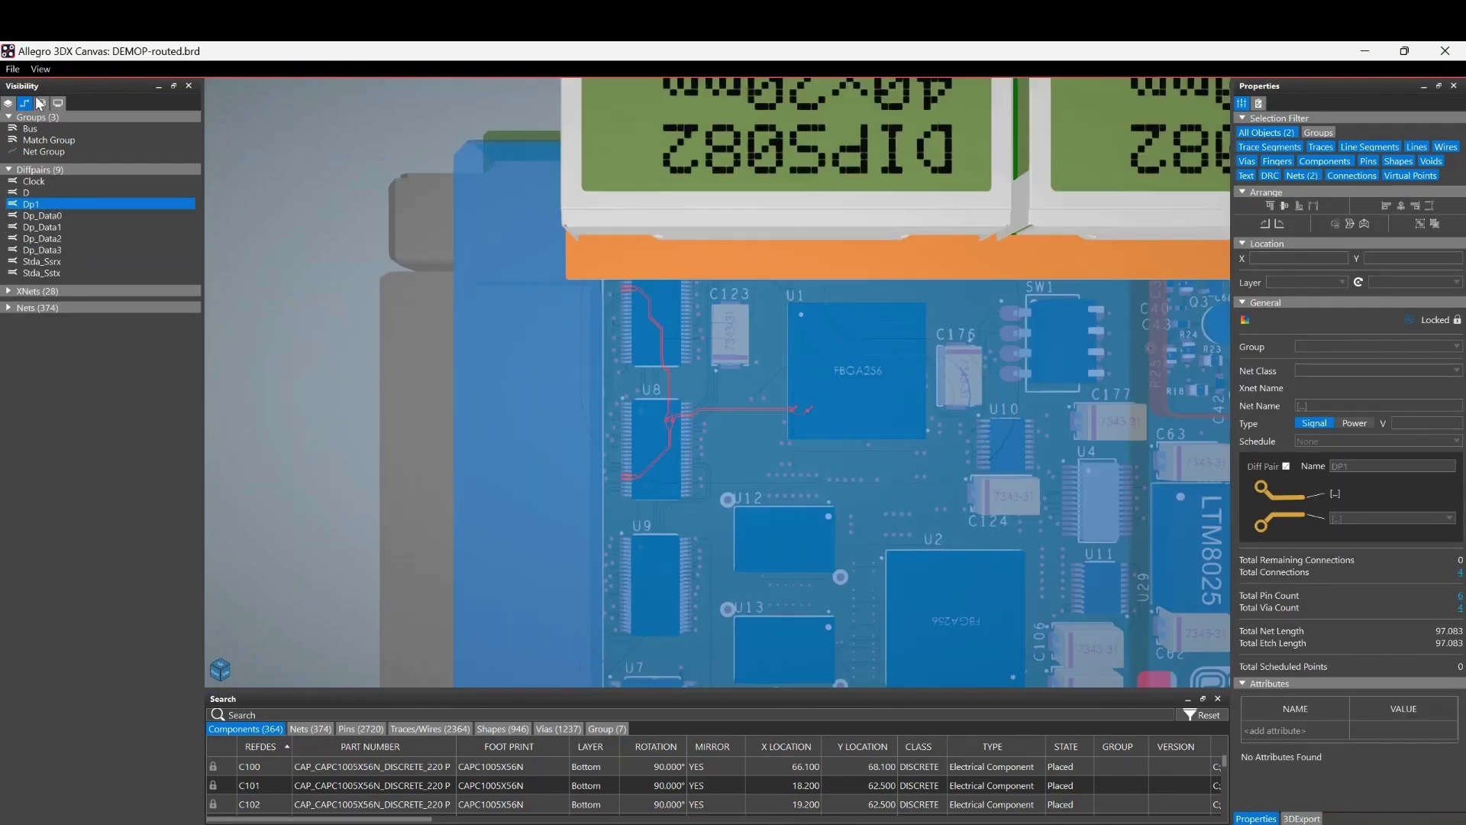
# Hide the Mechanical 3D bodies and clear the Dp1 selection.
pyautogui.click(42, 103)
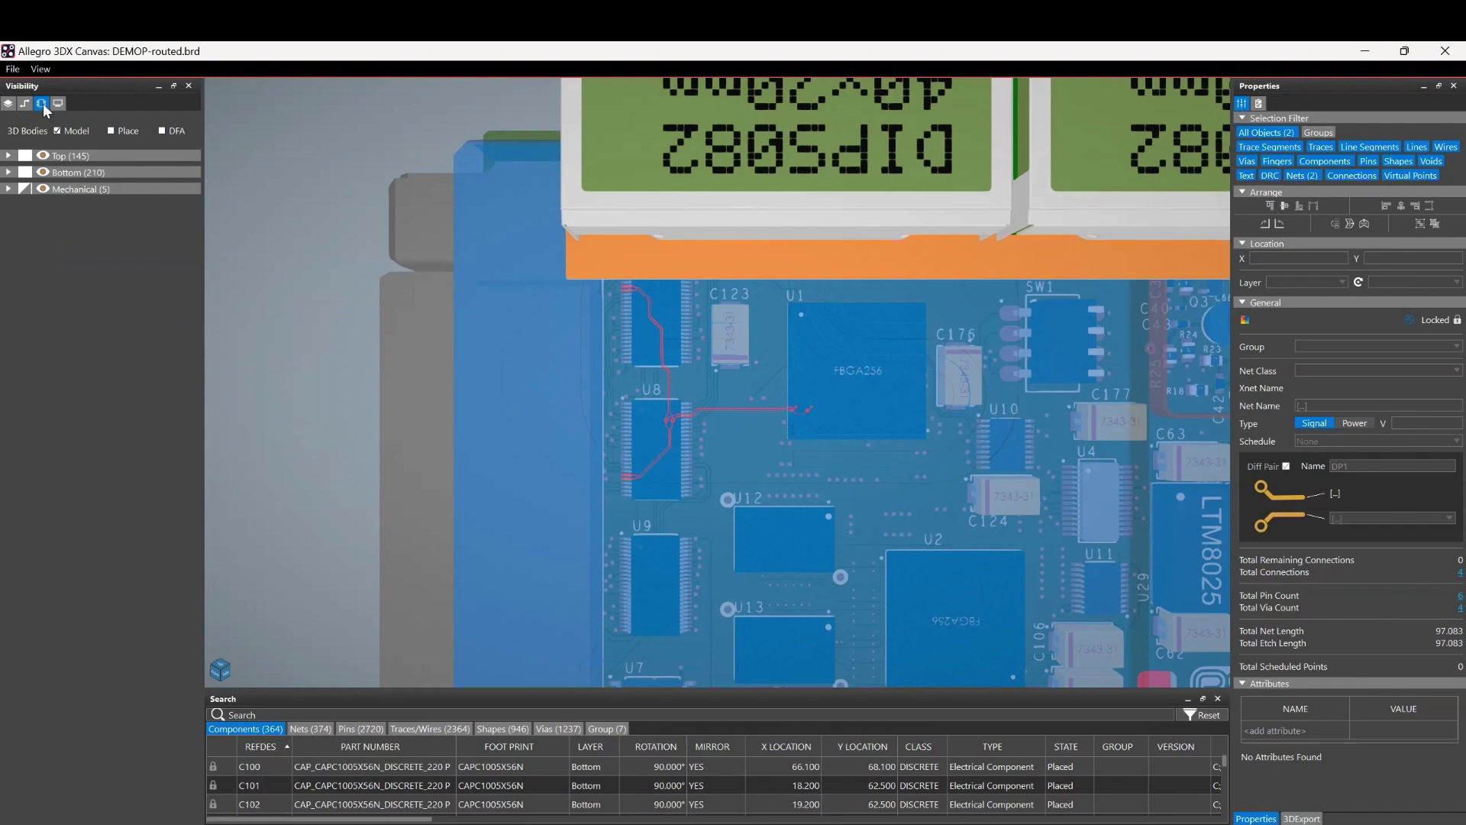
pyautogui.click(43, 189)
pyautogui.click(281, 248)
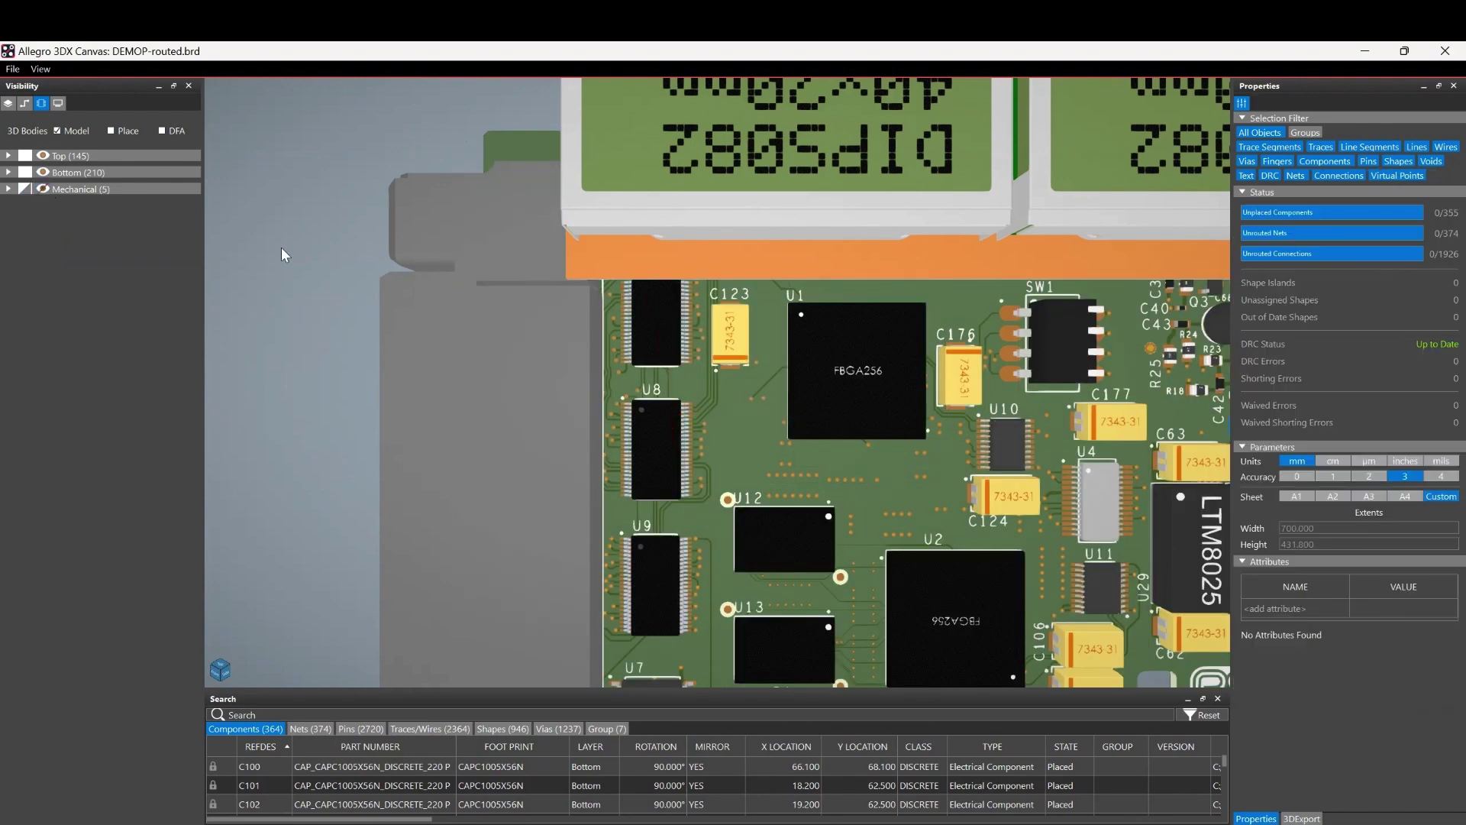
# Zoom out, orbit and pan the board into an angled view, then show the opacity and BEND_1–BEND_6 settings.
pyautogui.scroll(-5, 854, 390)
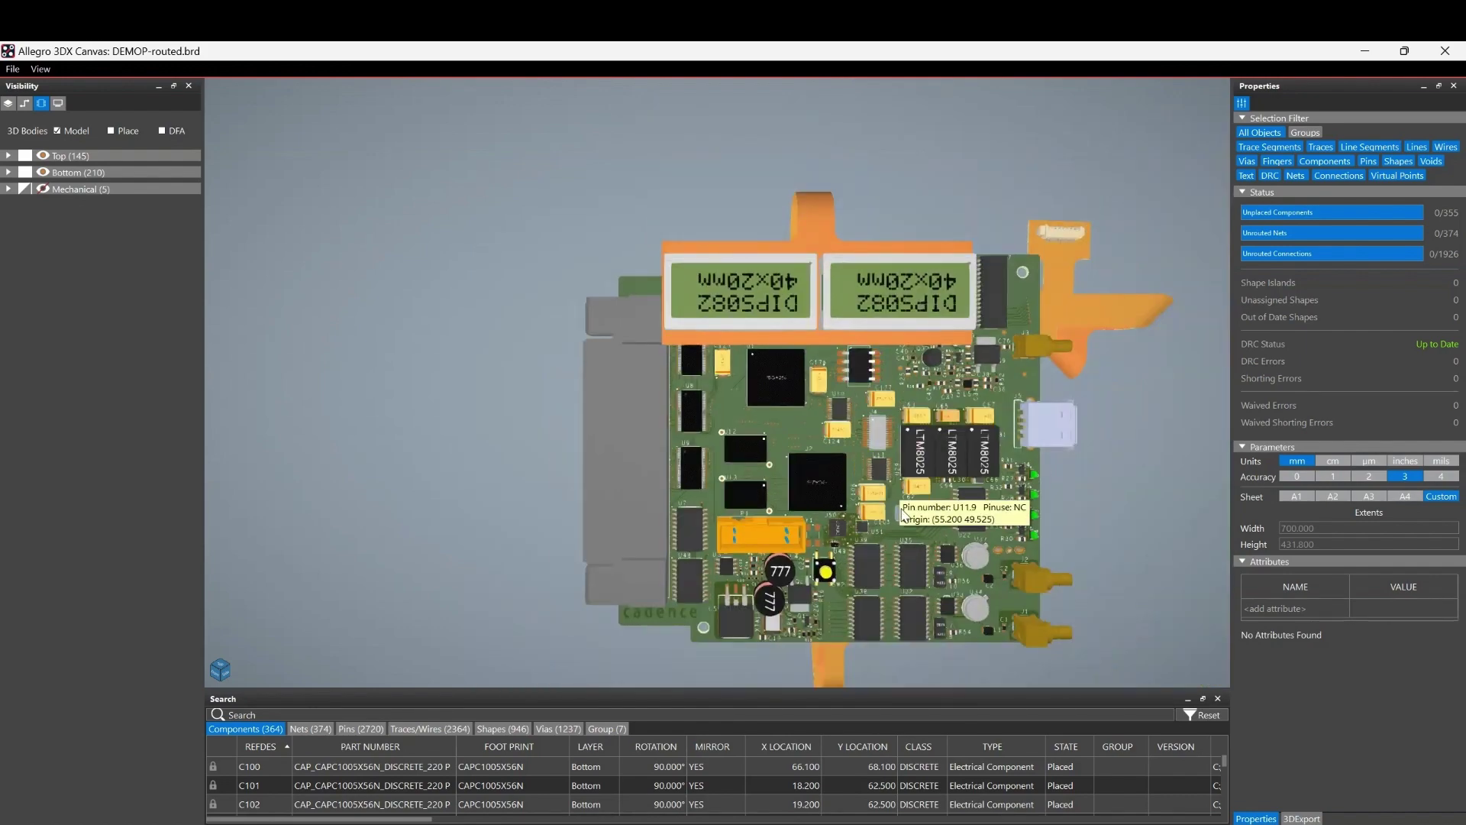
pyautogui.moveTo(886, 483); pyautogui.dragTo(815, 446, button='middle')
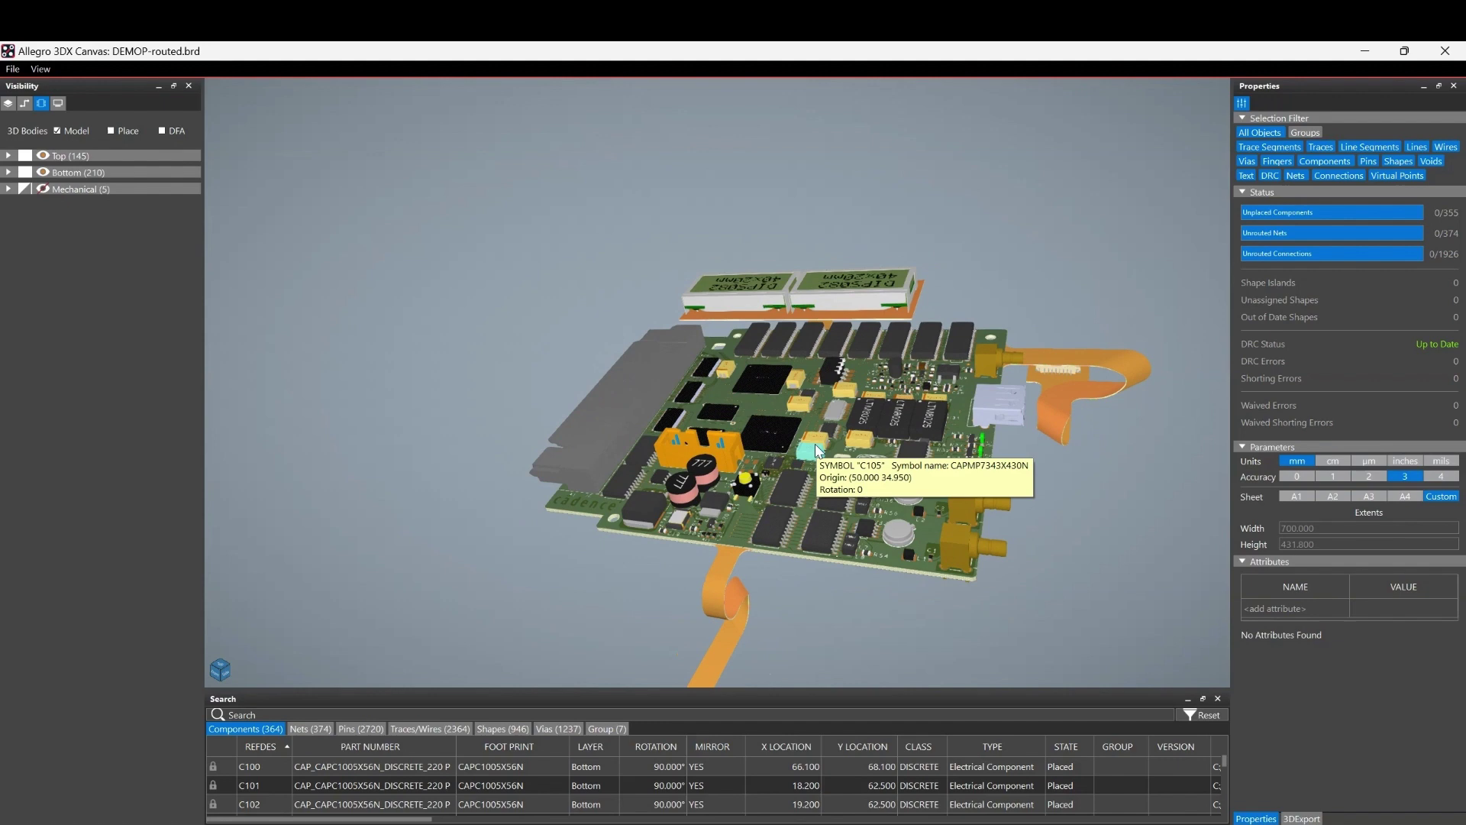
pyautogui.moveTo(814, 445); pyautogui.dragTo(718, 392, button='middle')
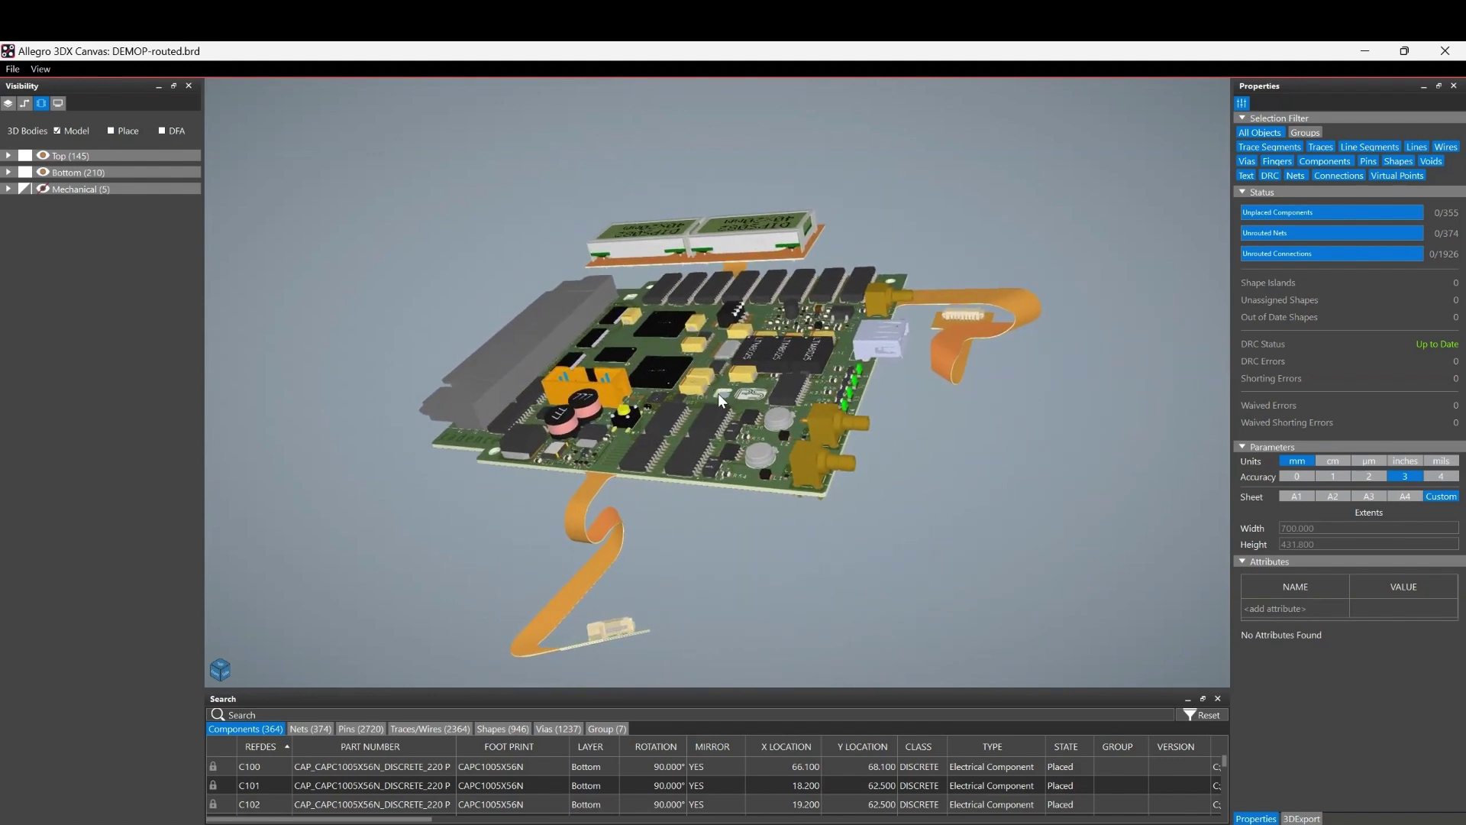
pyautogui.click(58, 104)
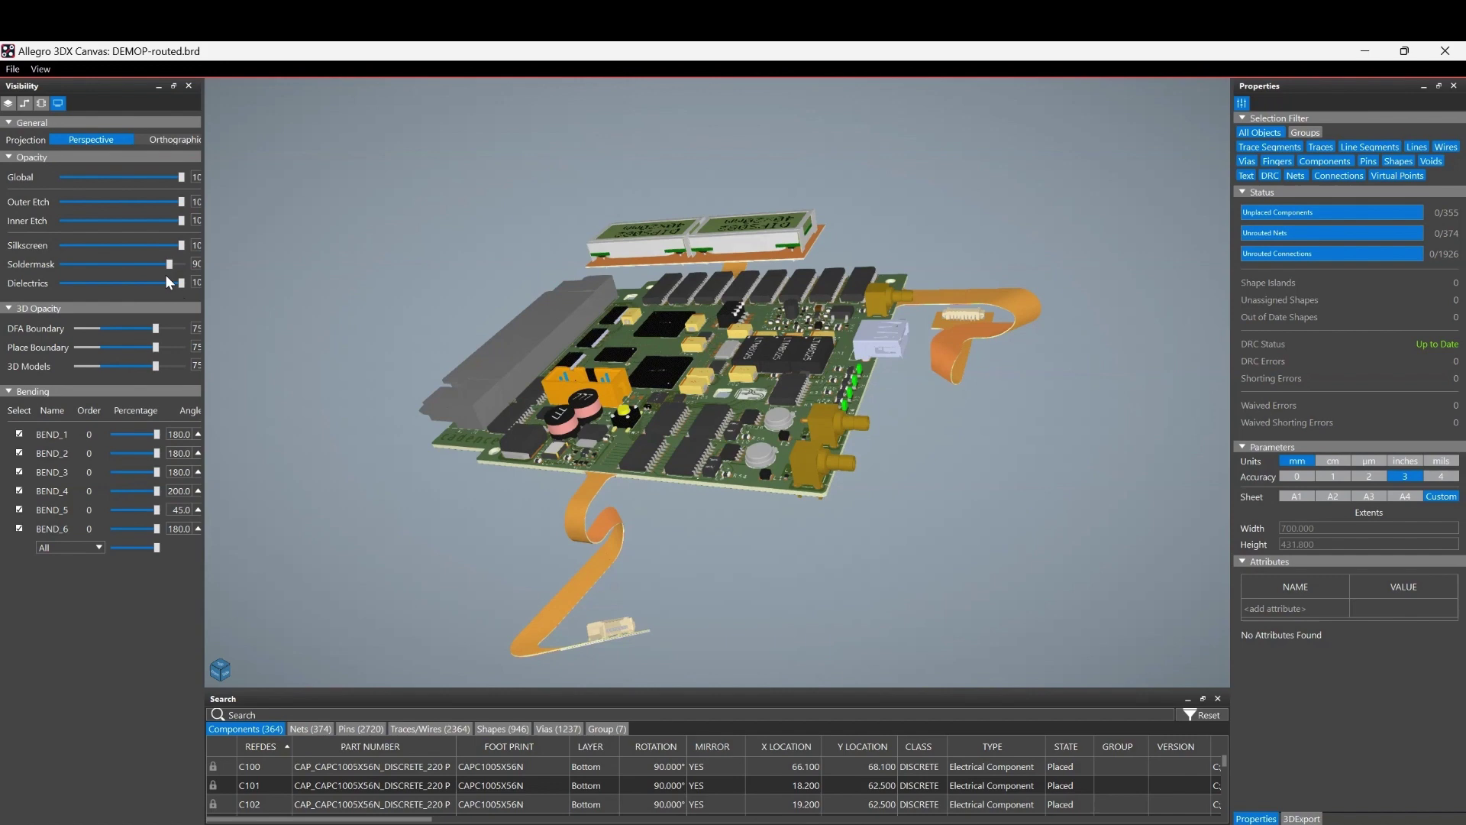
# Set soldermask opacity to 84 and drag the Bending 'All' slider to unfold the flex sections.
pyautogui.moveTo(162, 264); pyautogui.dragTo(161, 264)
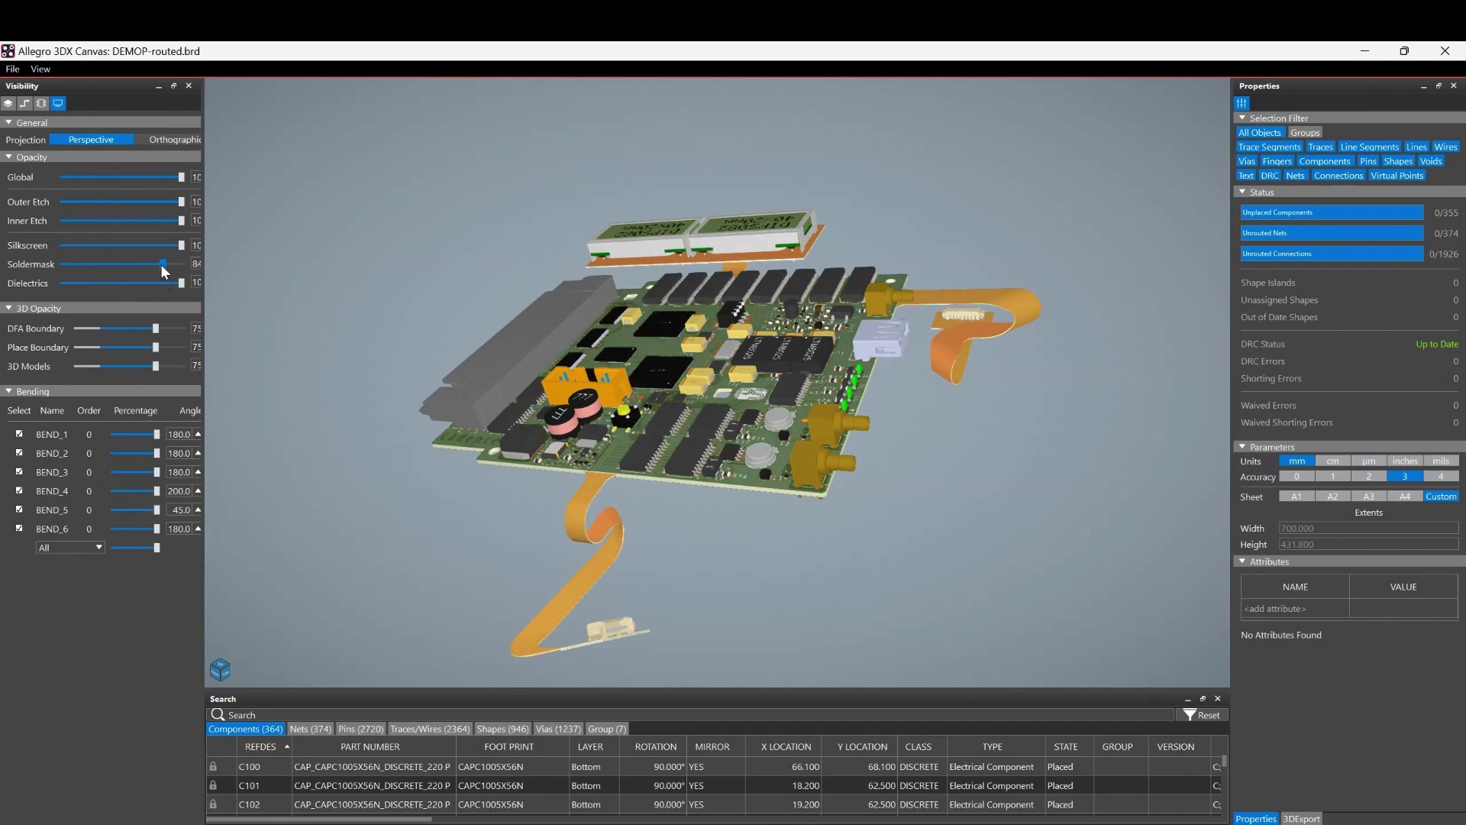
pyautogui.scroll(5, 704, 387)
pyautogui.scroll(-3, 729, 371)
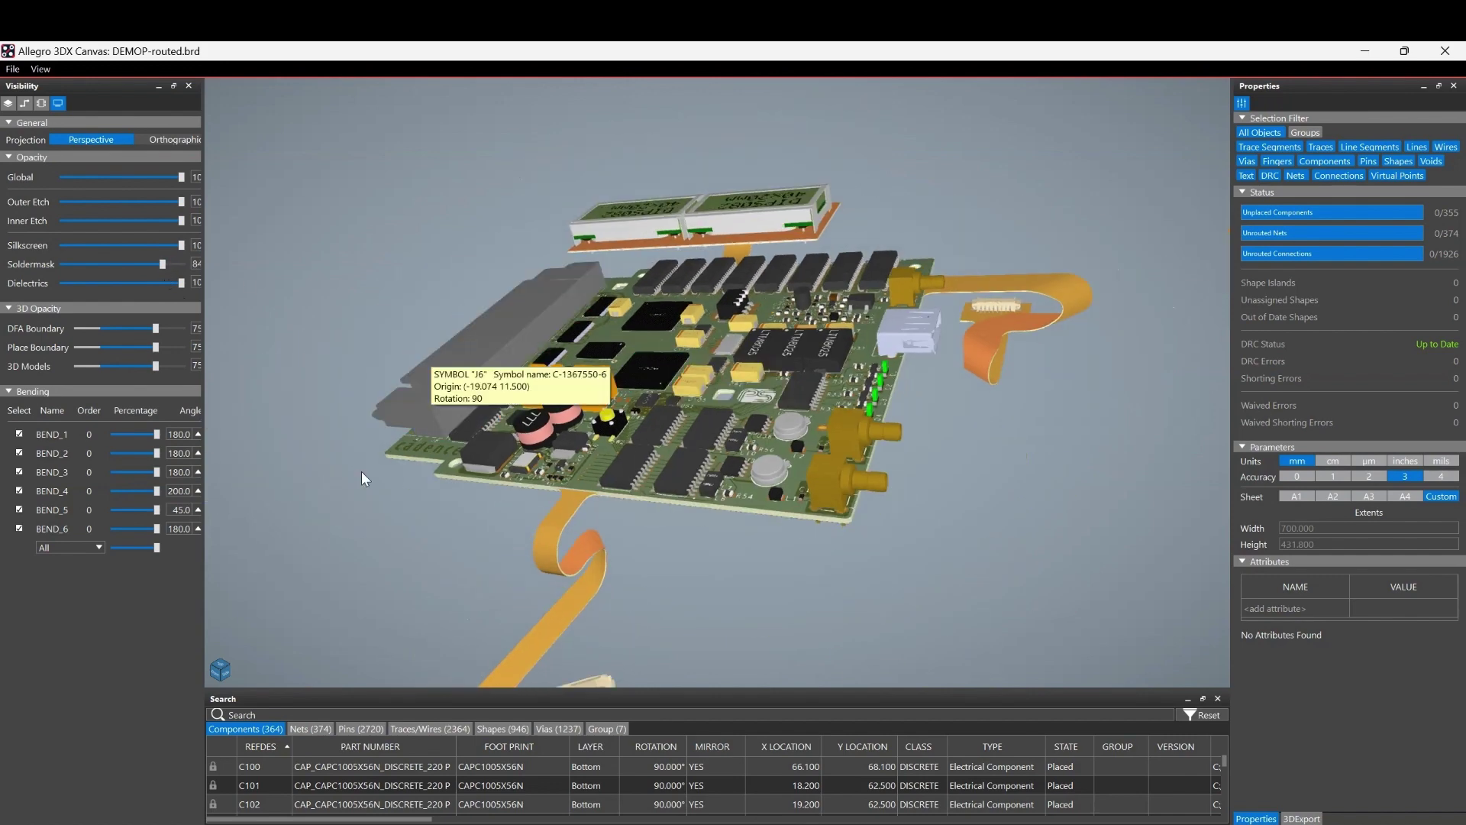
pyautogui.moveTo(154, 548)
pyautogui.mouseDown()
pyautogui.moveTo(104, 548)
pyautogui.moveTo(168, 549)
pyautogui.mouseUp()
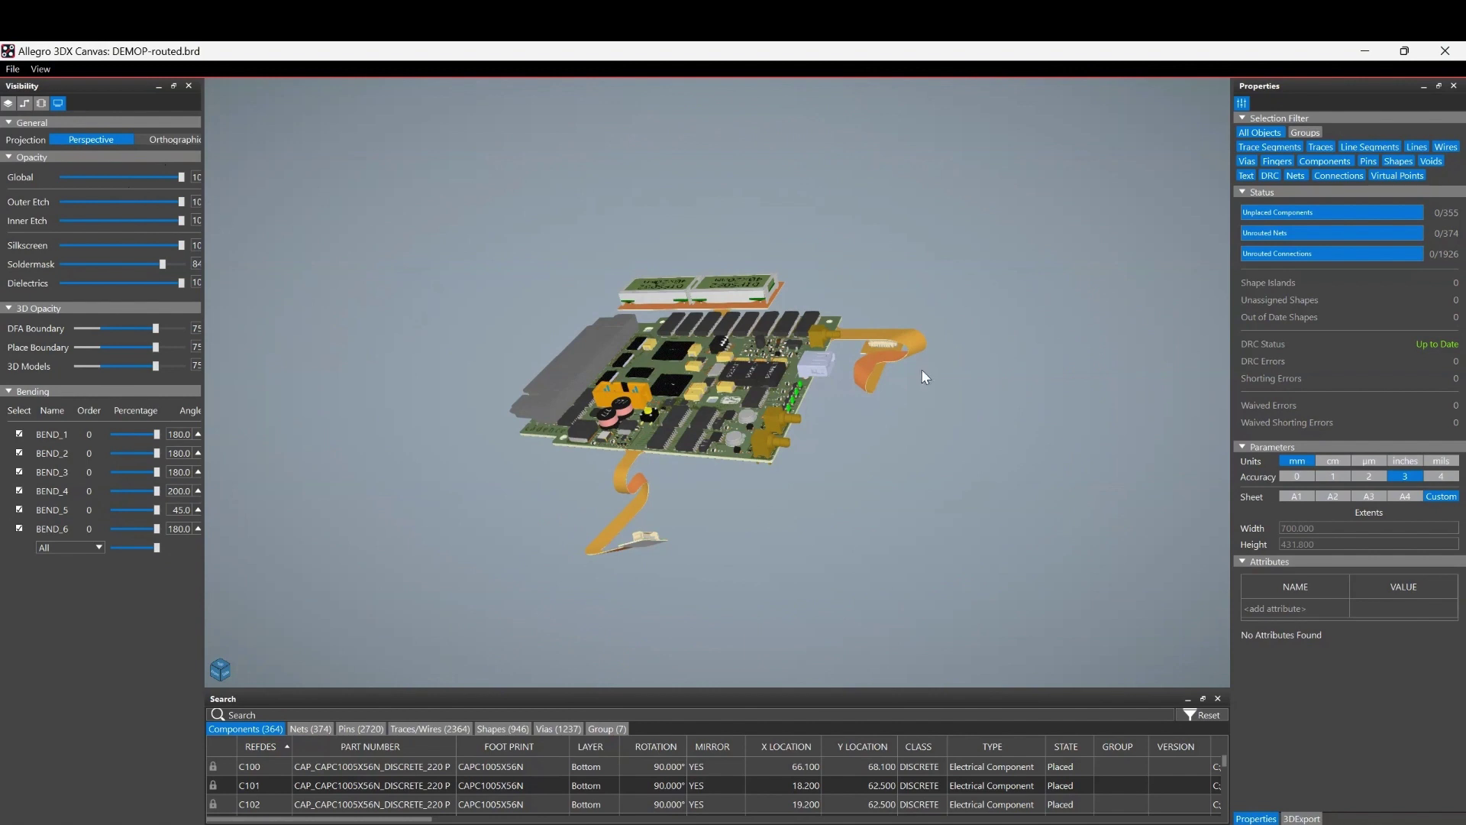
pyautogui.scroll(3, 793, 371)
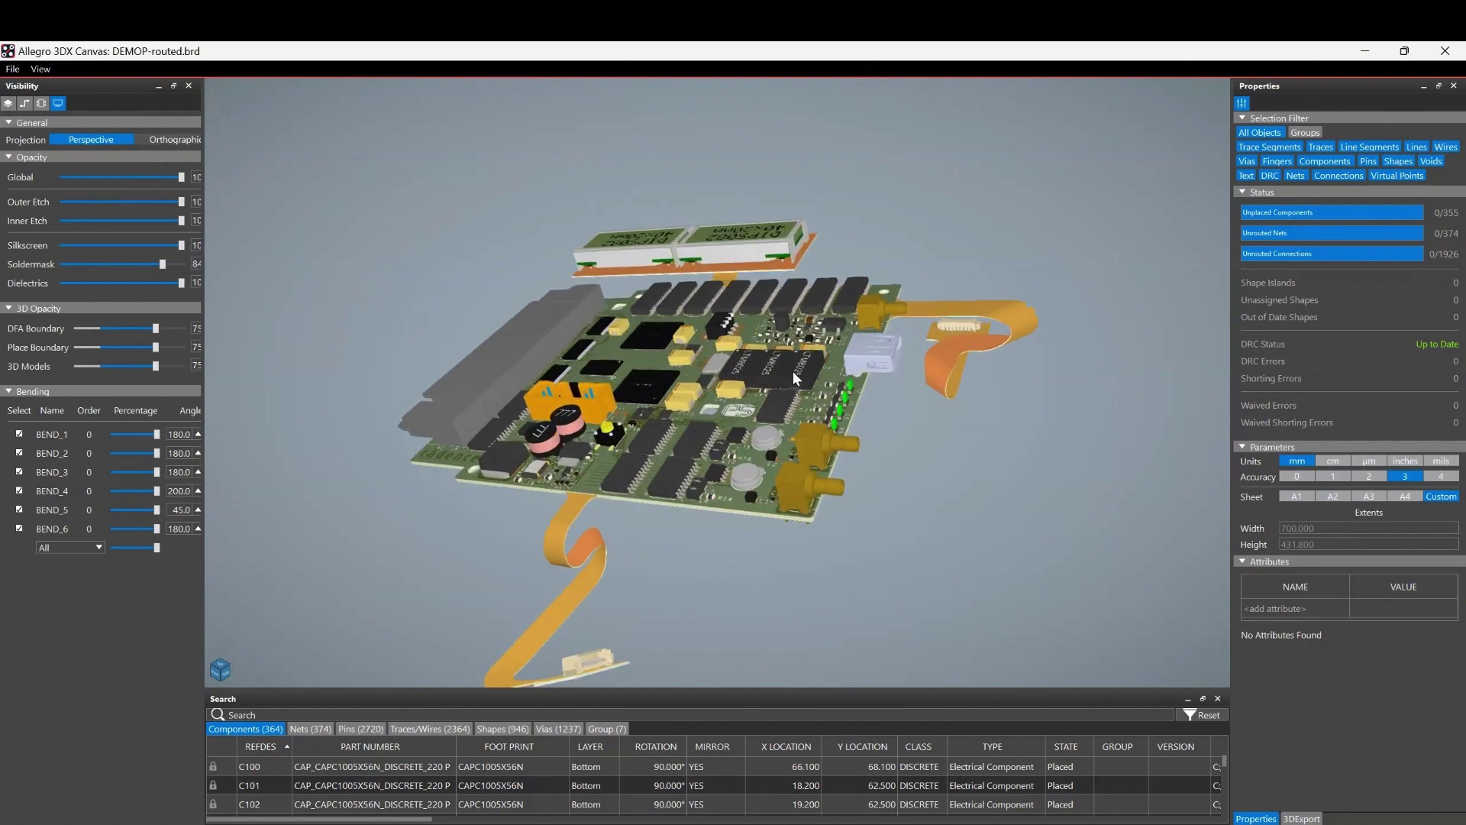
# Open recent design Clam-3D.brd without saving DEMOP-routed.brd and view it in 3DX Canvas.
pyautogui.click(1446, 51)
pyautogui.click(13, 69)
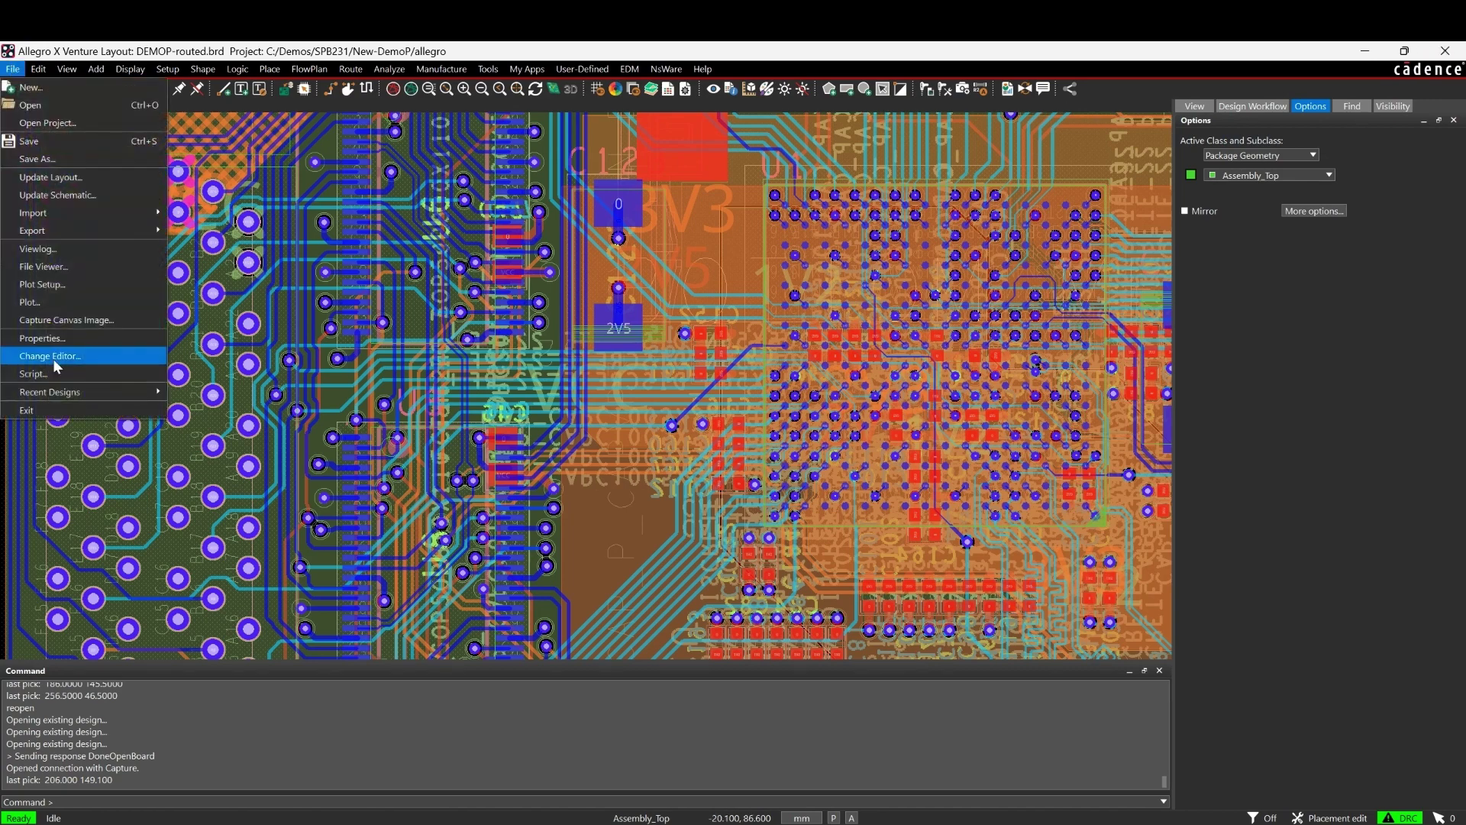
pyautogui.moveTo(53, 391)
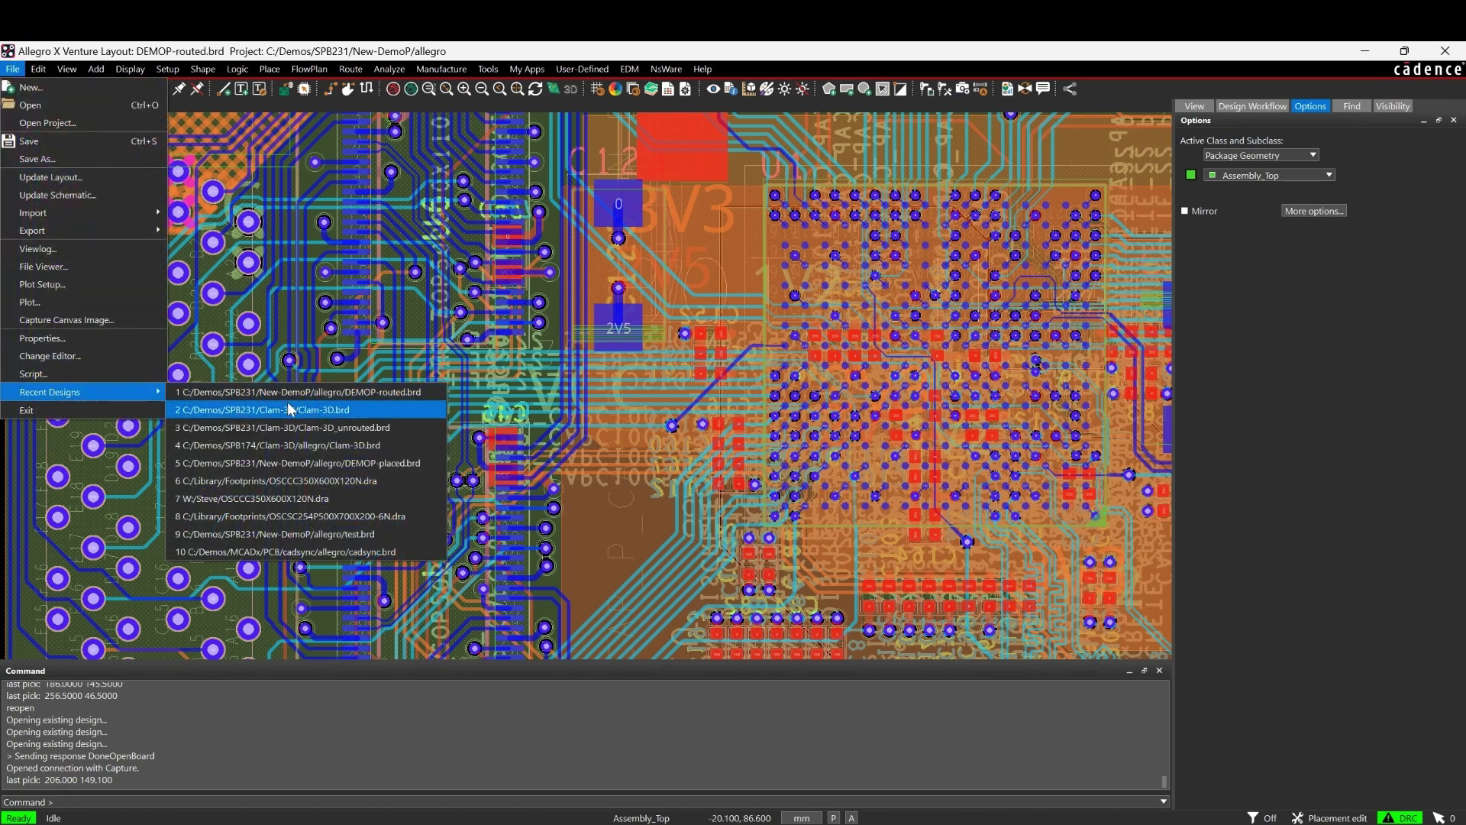
pyautogui.click(287, 402)
pyautogui.click(776, 467)
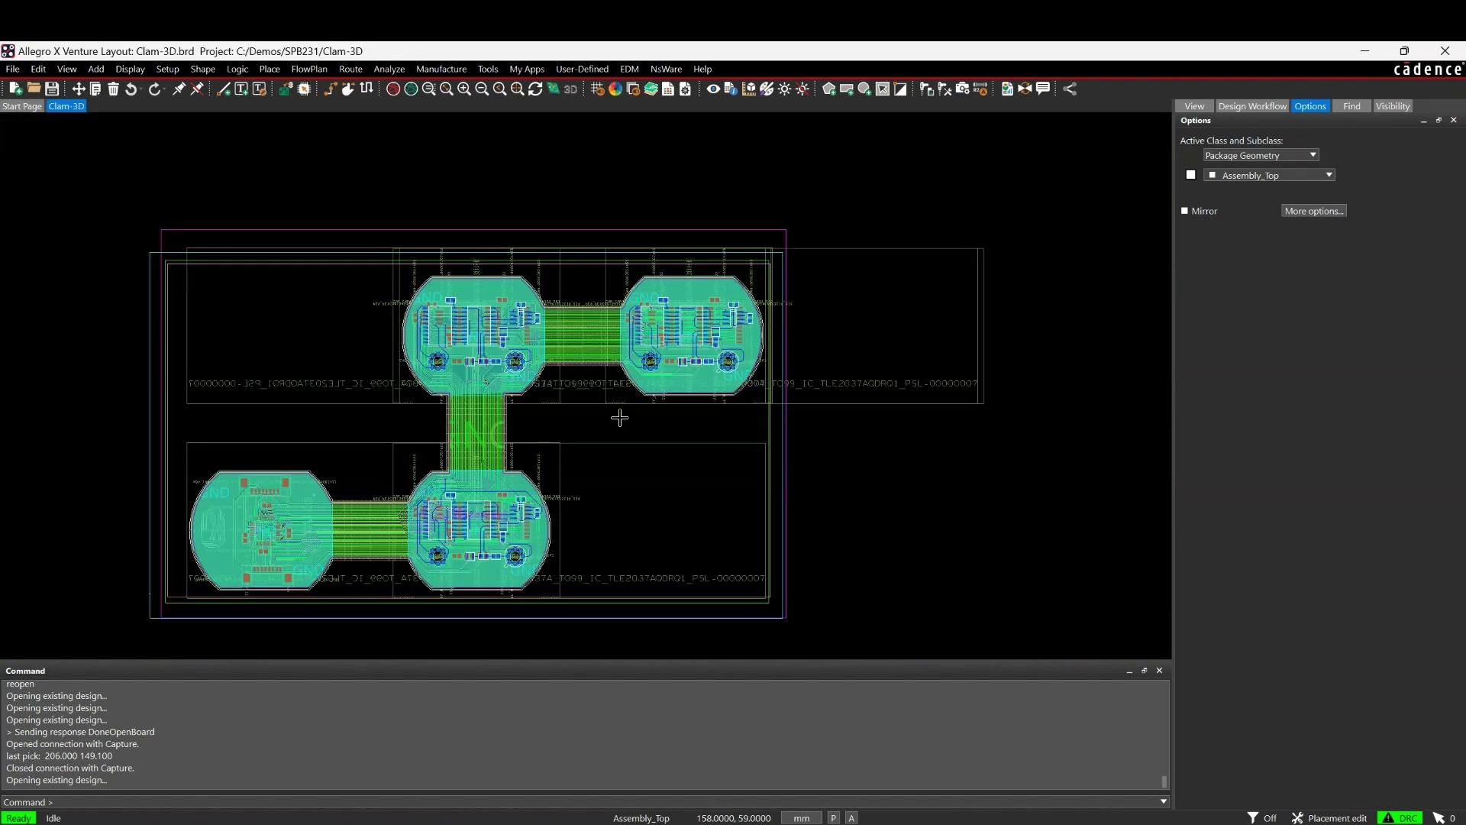
pyautogui.click(571, 89)
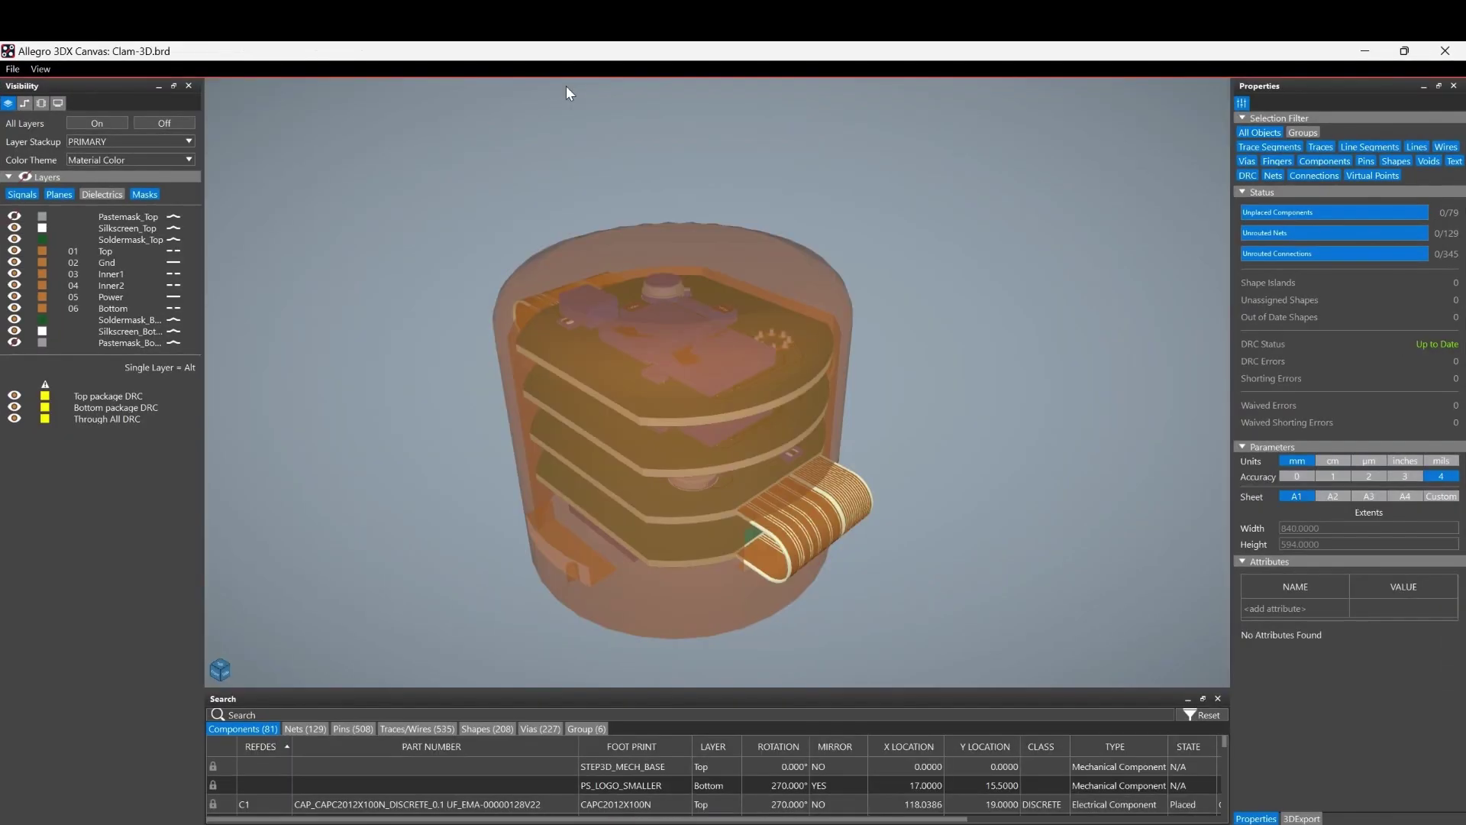
# Toggle the Mechanical enclosure between opaque and transparent, leaving it transparent.
pyautogui.click(37, 102)
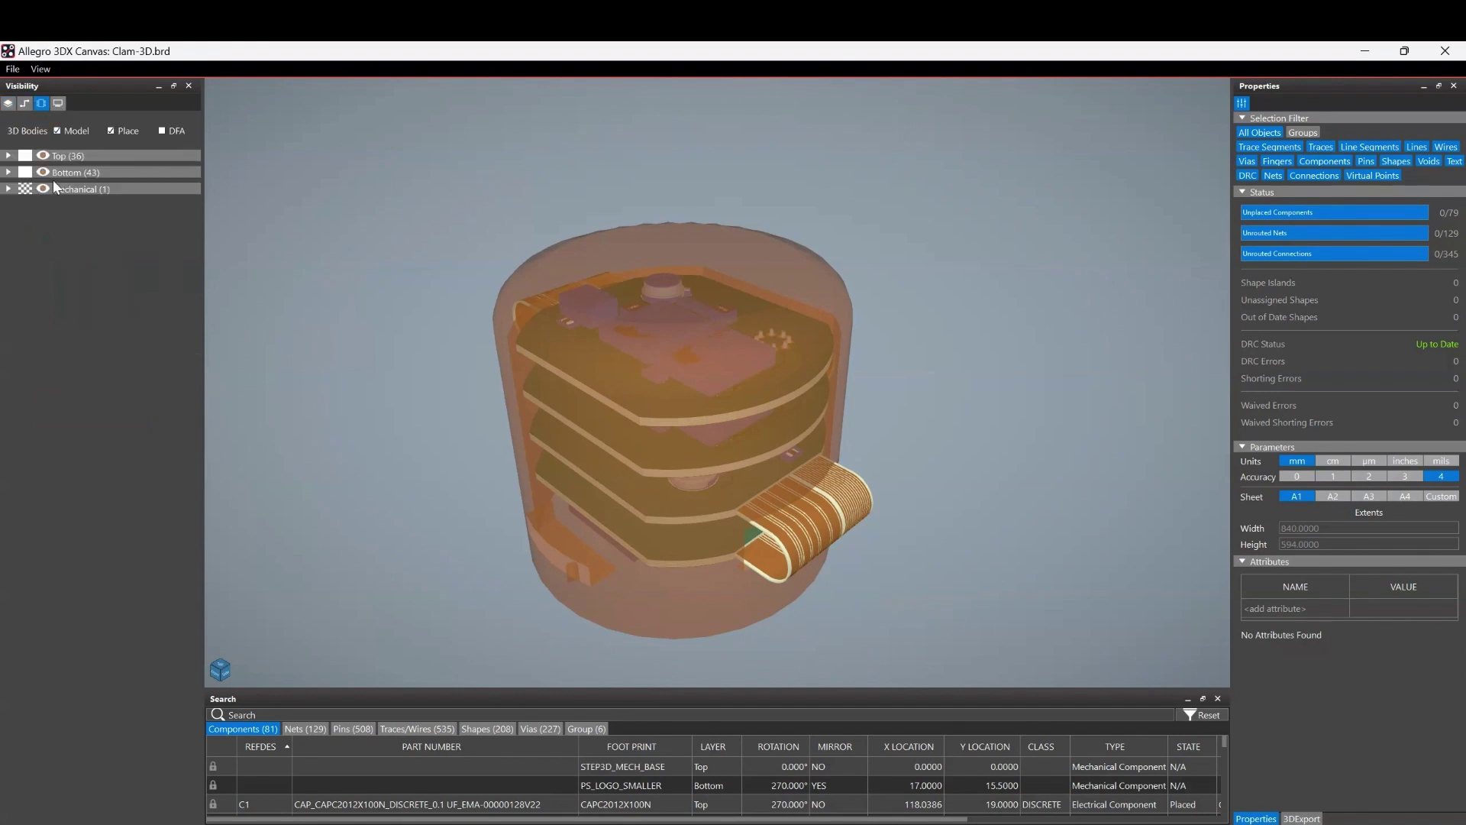
pyautogui.click(26, 189)
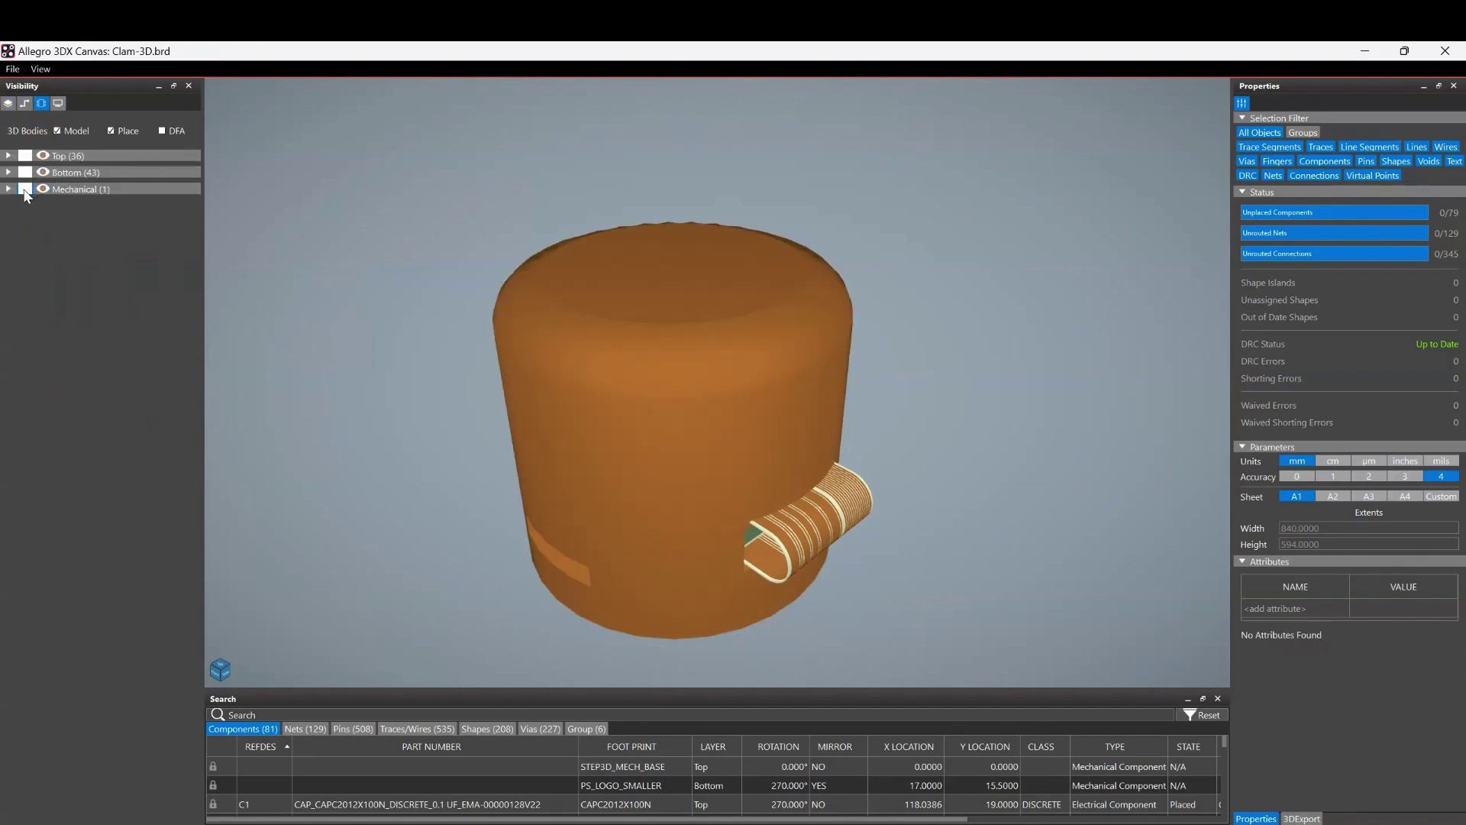
pyautogui.click(26, 190)
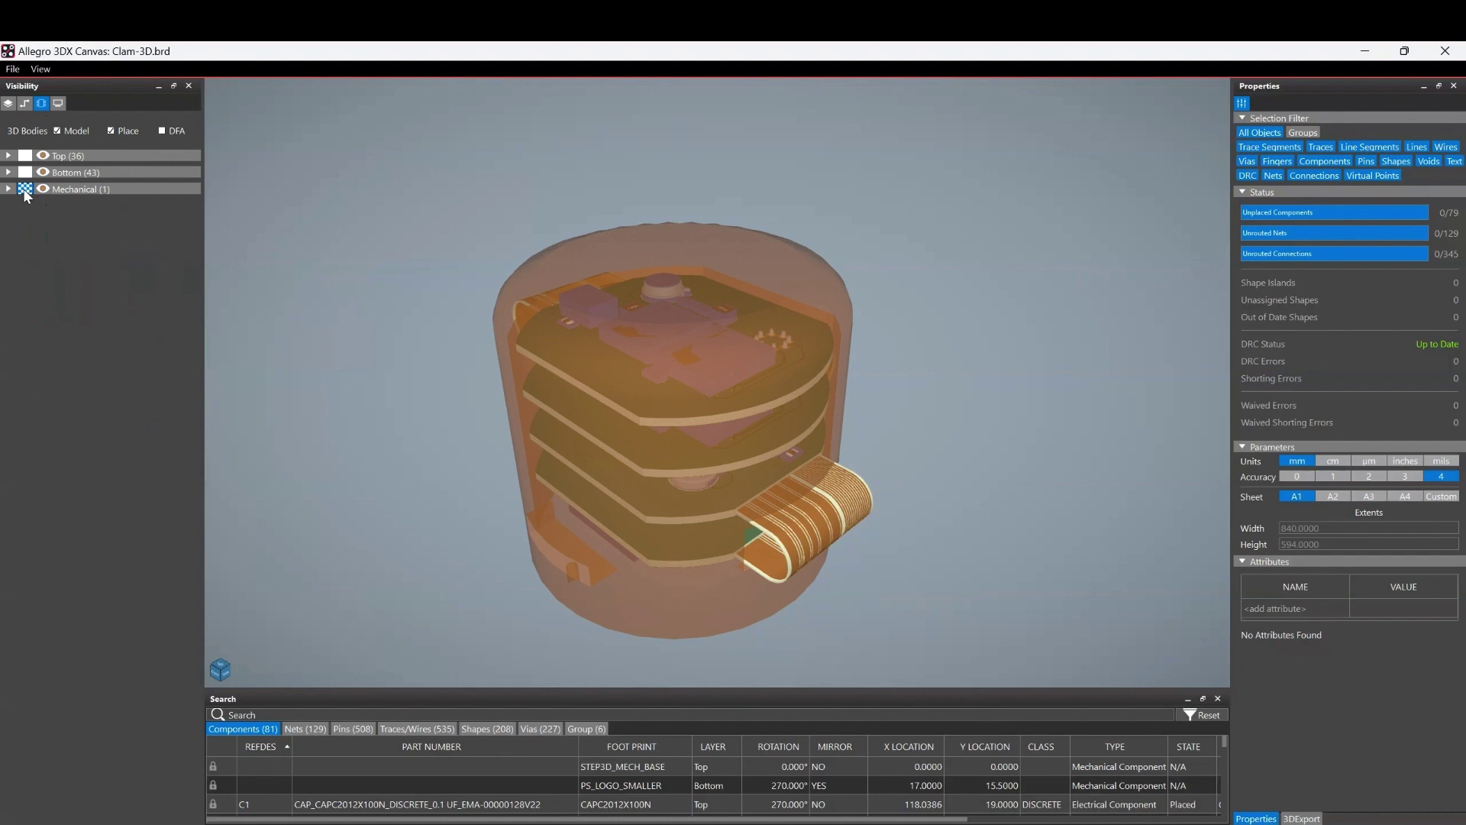
pyautogui.click(25, 190)
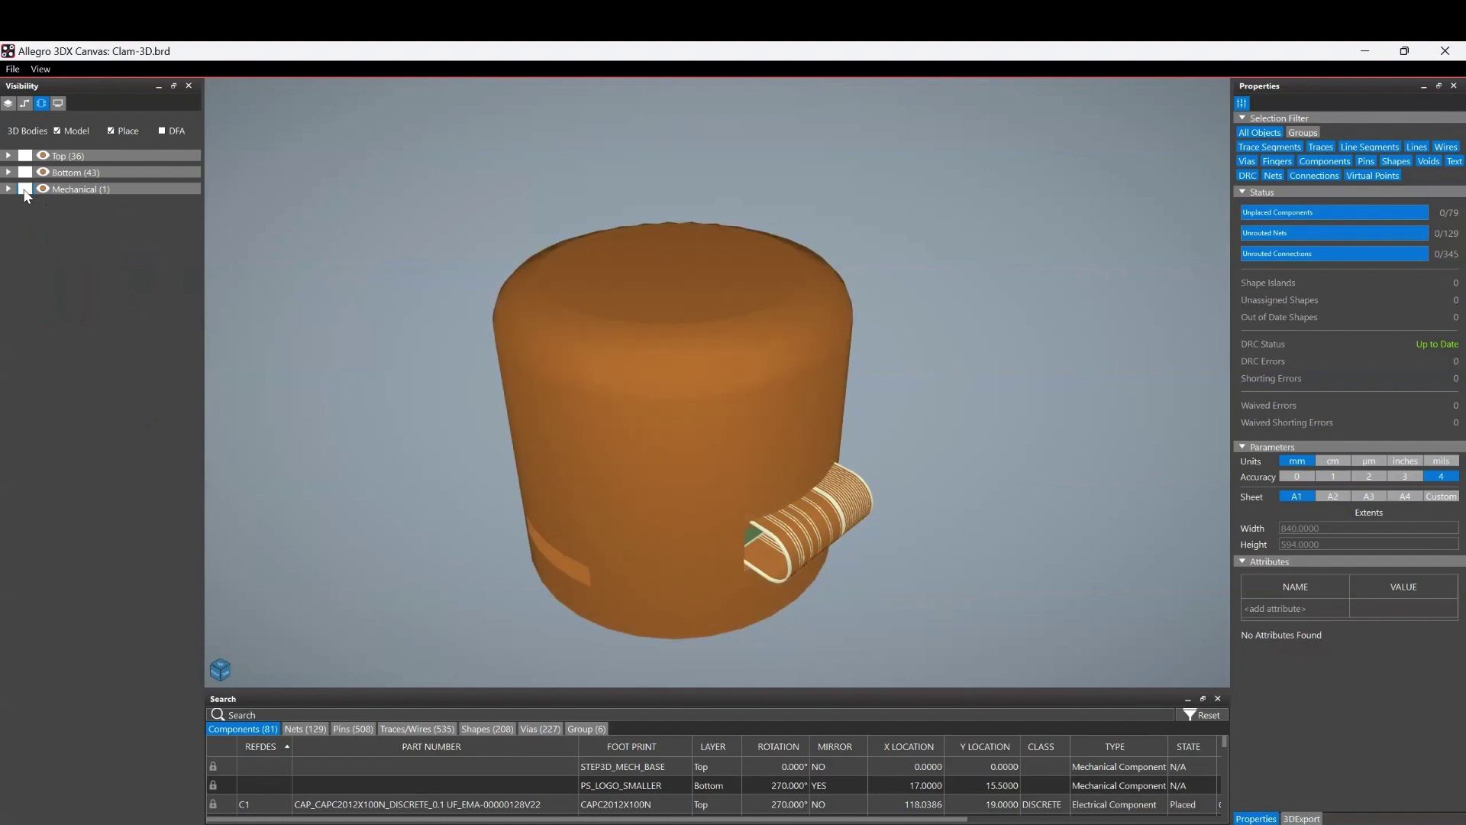
pyautogui.click(59, 104)
pyautogui.click(36, 103)
pyautogui.click(25, 190)
# Drag the Bending 'All' slider to unfold the clamshell's flex bends.
pyautogui.click(59, 104)
pyautogui.scroll(-5, 731, 333)
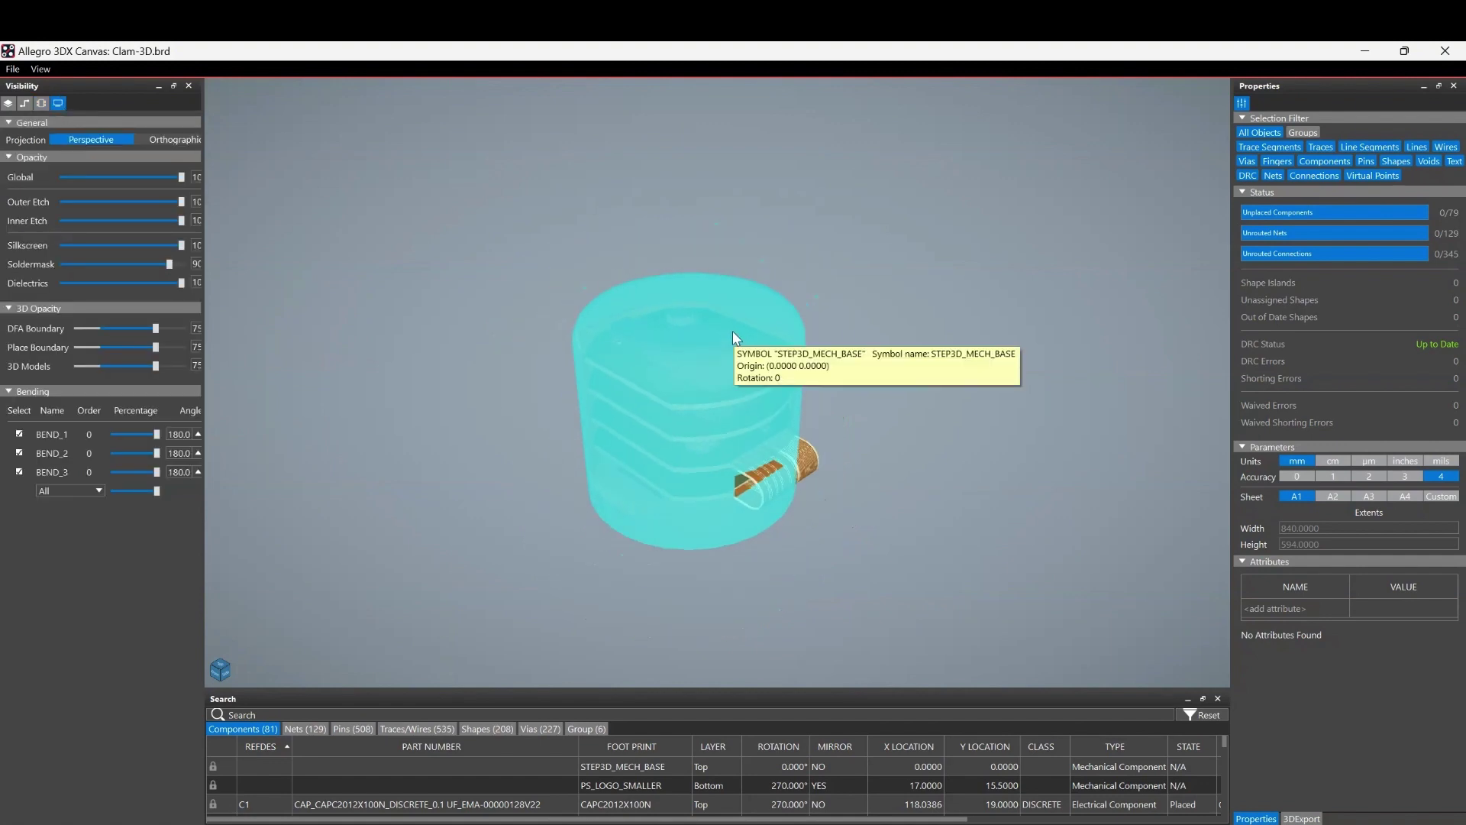
pyautogui.moveTo(158, 492)
pyautogui.mouseDown()
pyautogui.moveTo(109, 492)
pyautogui.moveTo(161, 488)
pyautogui.mouseUp()
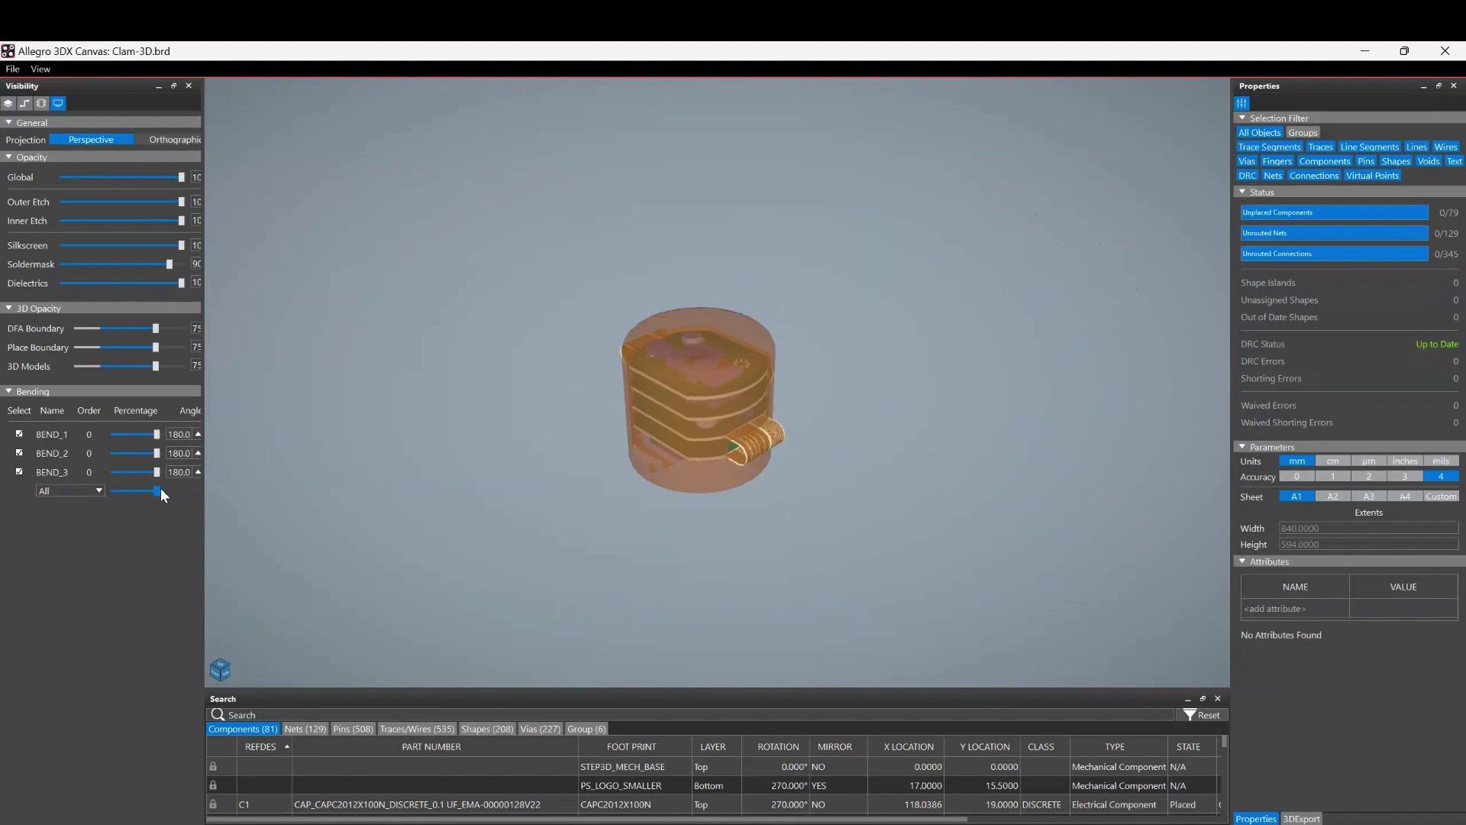
# Hide the Place boundary bodies, expand the Mechanical group, and unfold all flex bends again.
pyautogui.click(59, 105)
pyautogui.click(111, 131)
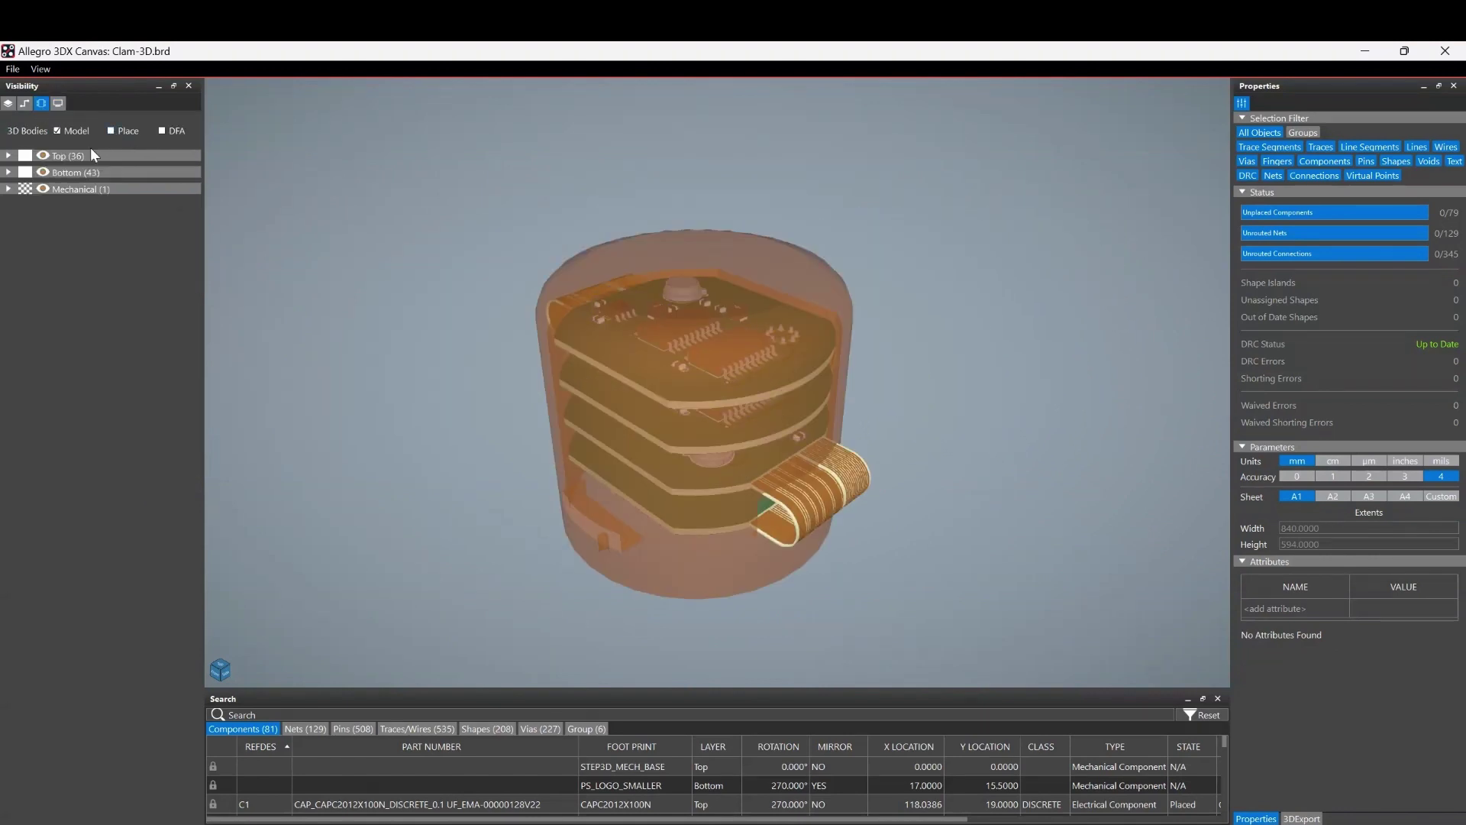
pyautogui.click(9, 189)
pyautogui.click(7, 103)
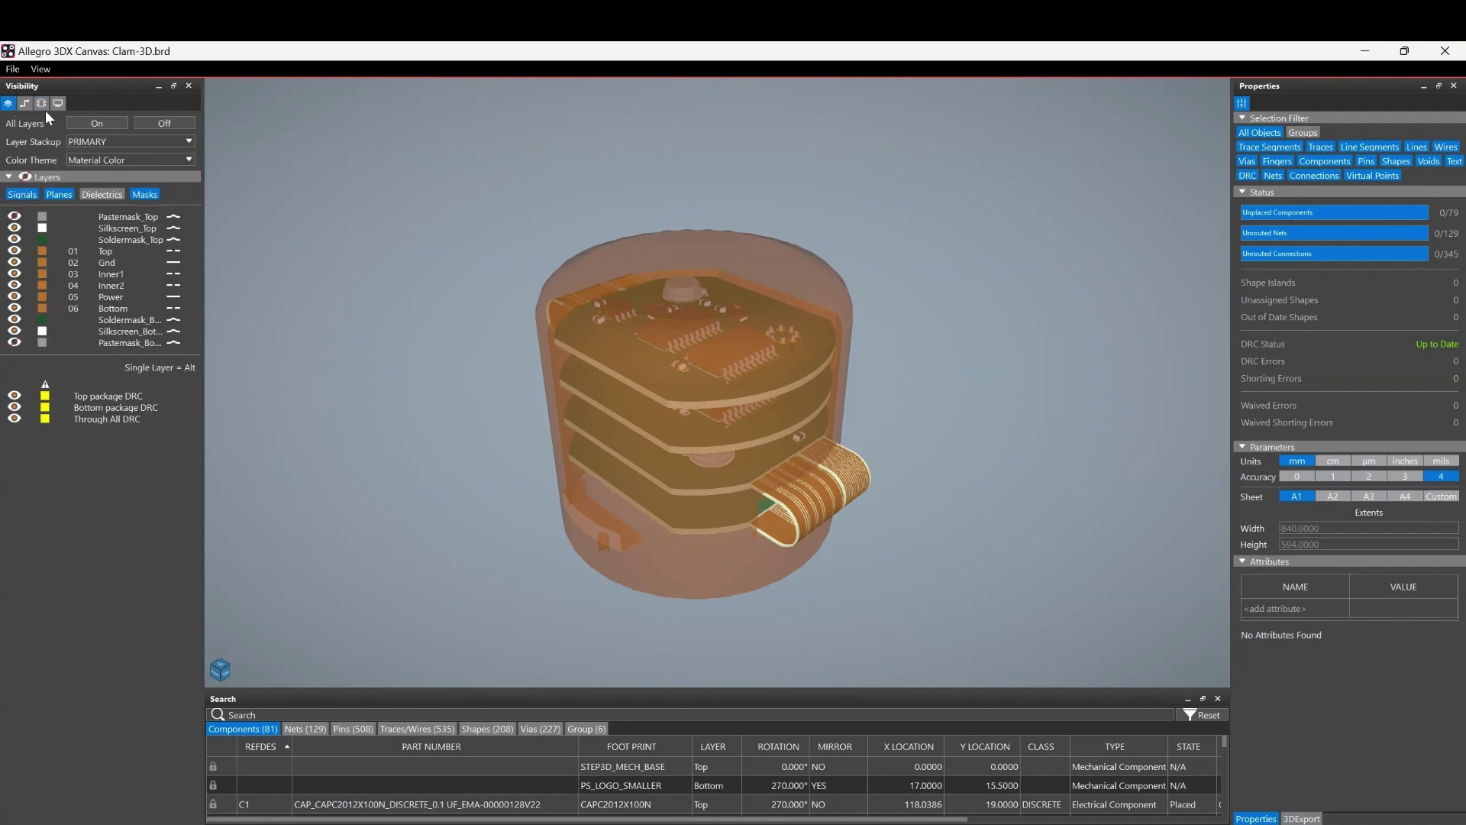
pyautogui.click(58, 103)
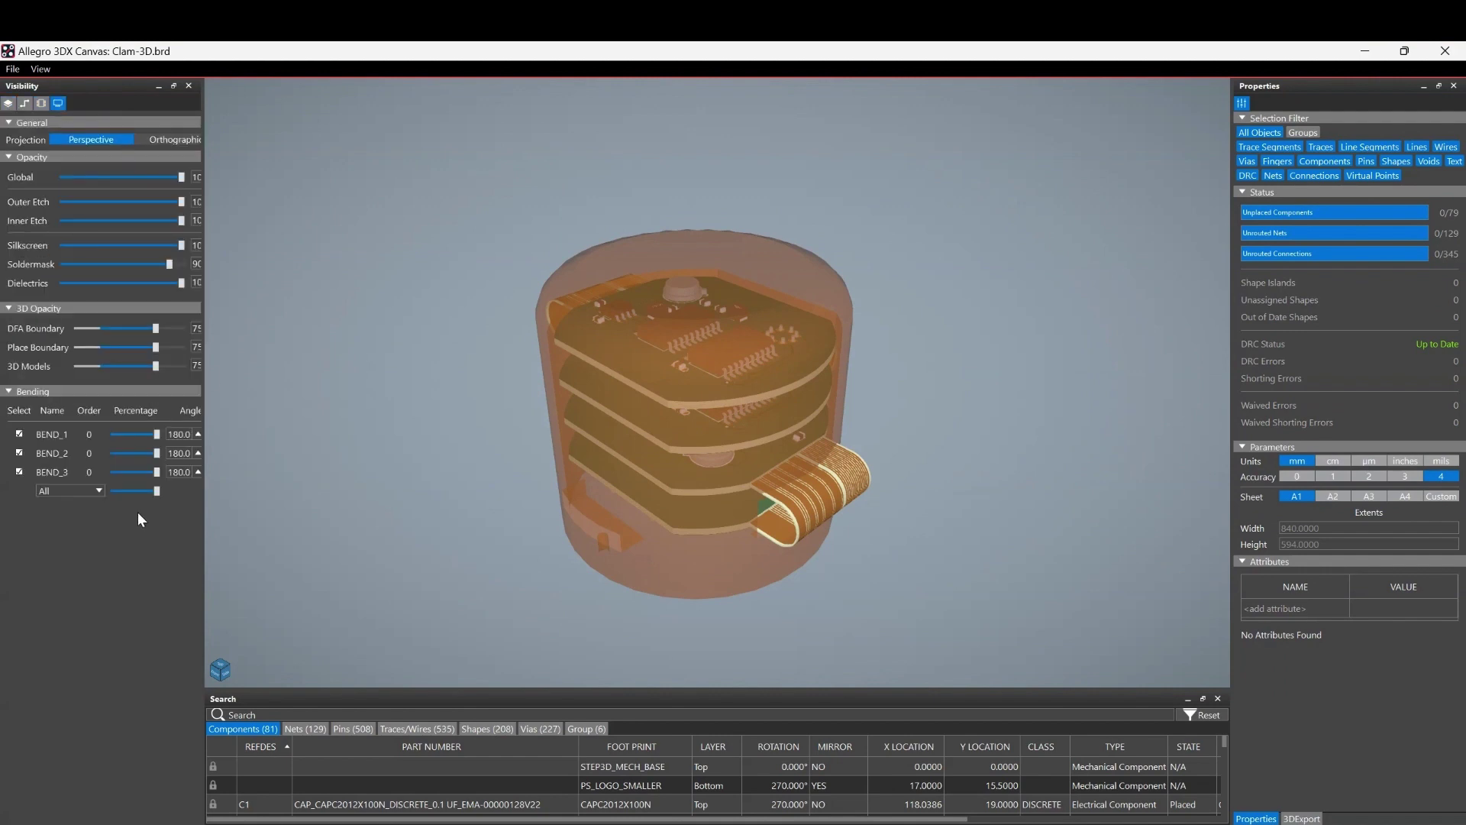
pyautogui.moveTo(156, 489)
pyautogui.mouseDown()
pyautogui.moveTo(103, 493)
pyautogui.moveTo(170, 481)
pyautogui.mouseUp()
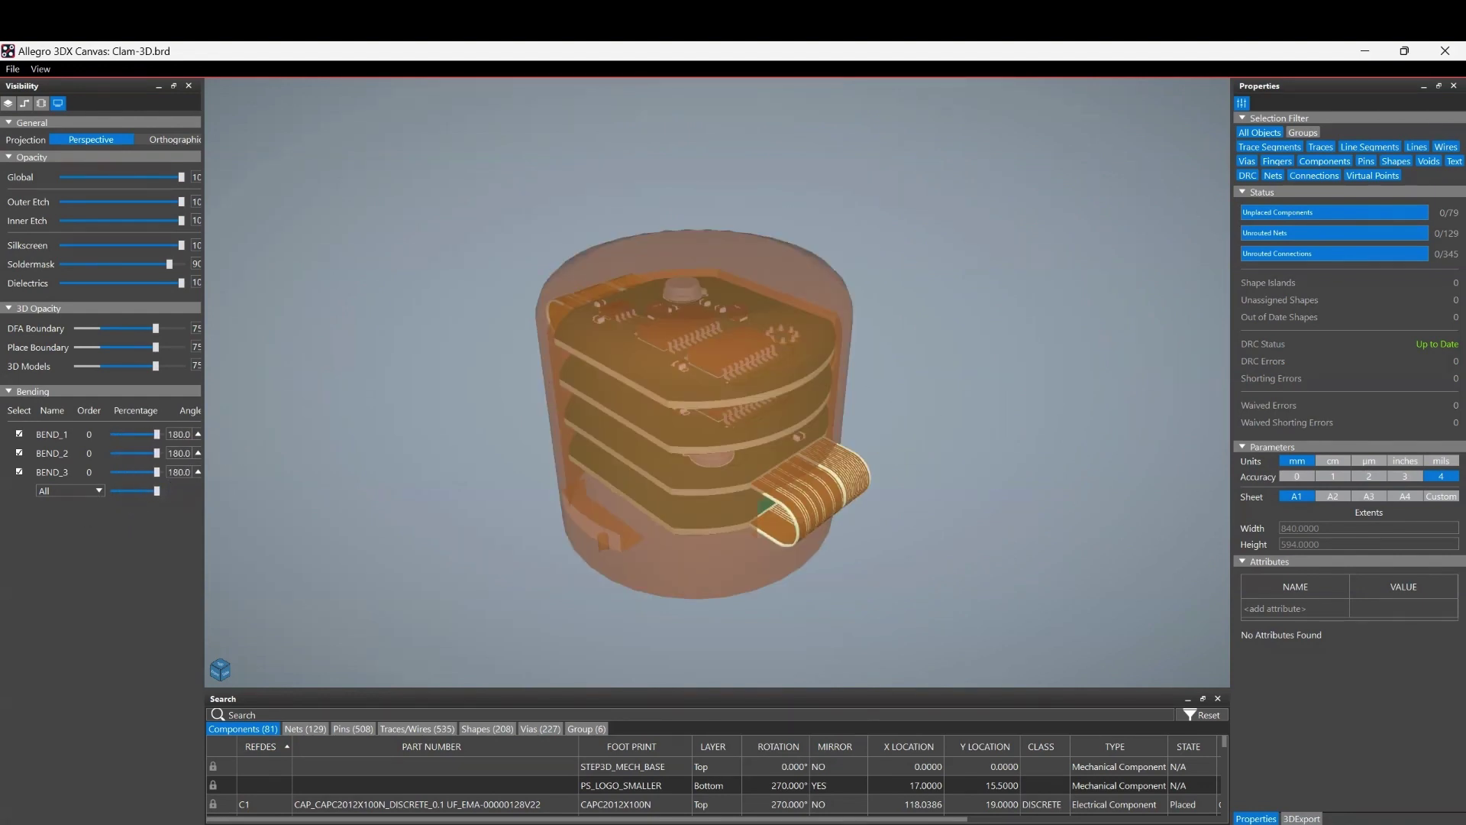